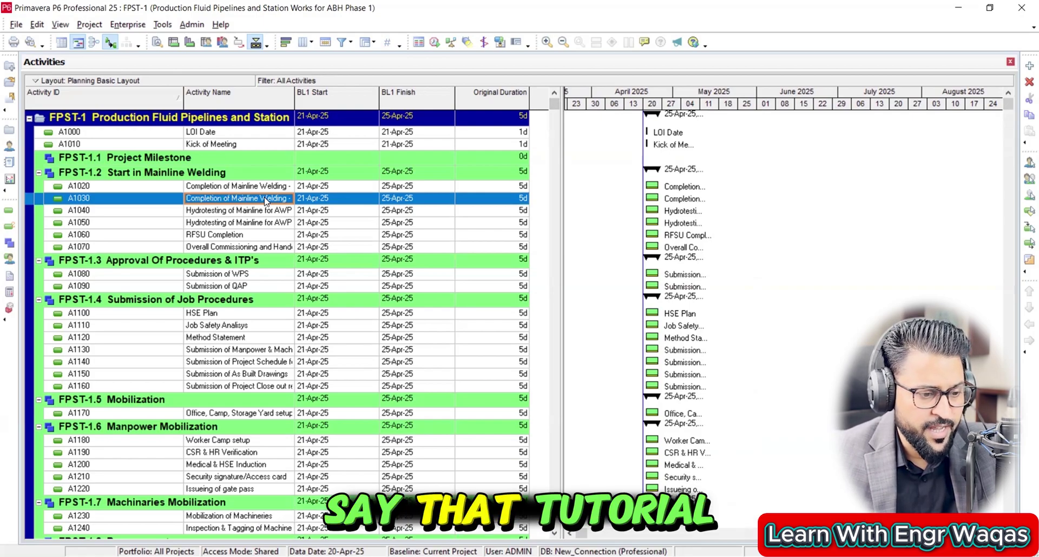
Review the project's WBS and activities from the milestones through the procurement sections, returning to the start of the list
scroll(268, 212, "down", 4)
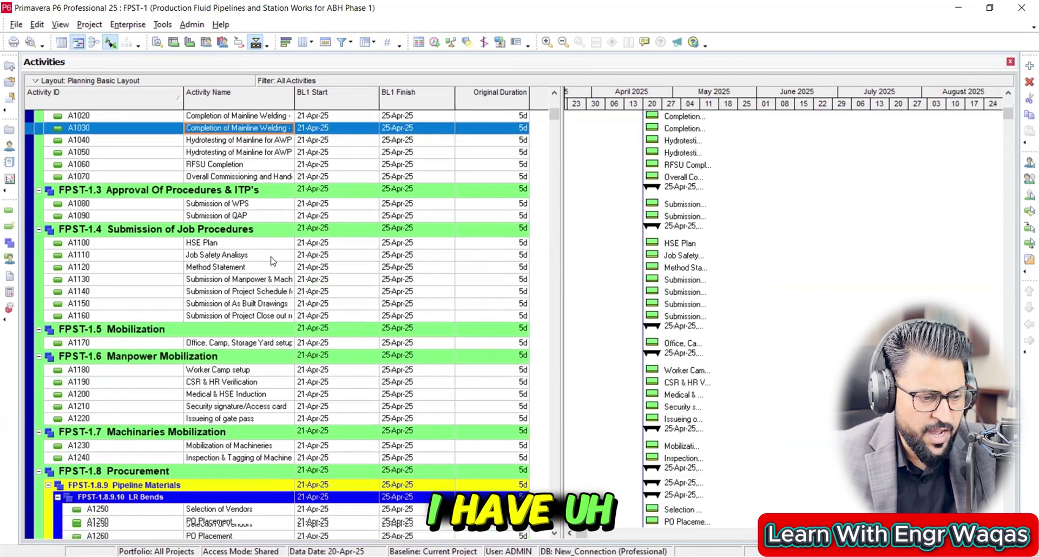
scroll(270, 262, "down", 6)
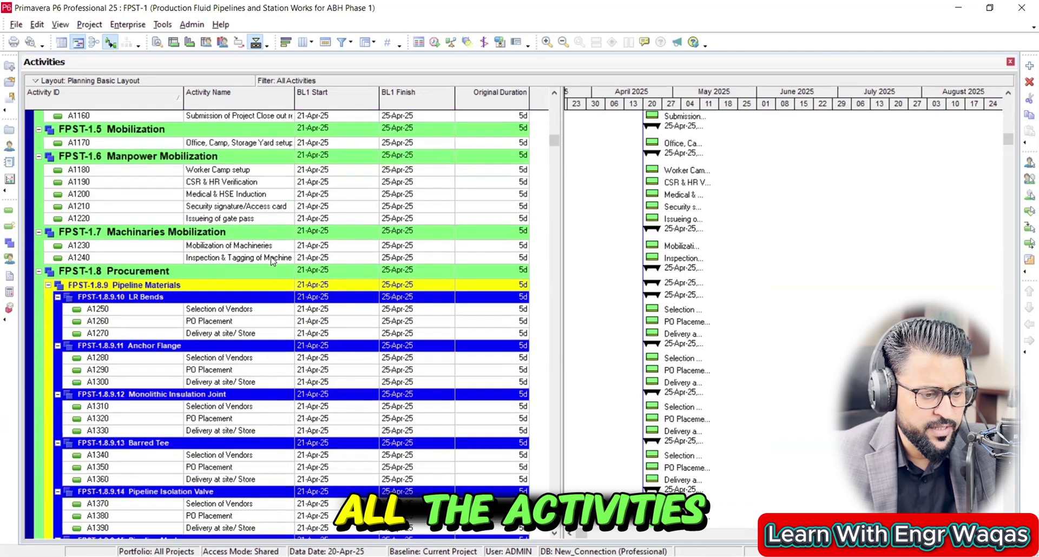
scroll(271, 261, "down", 5)
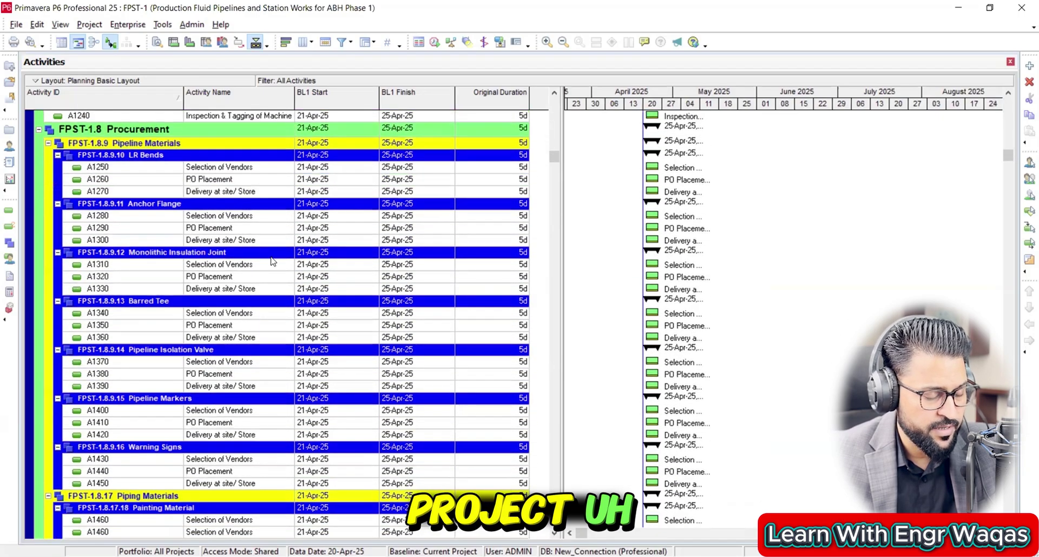
scroll(271, 262, "down", 5)
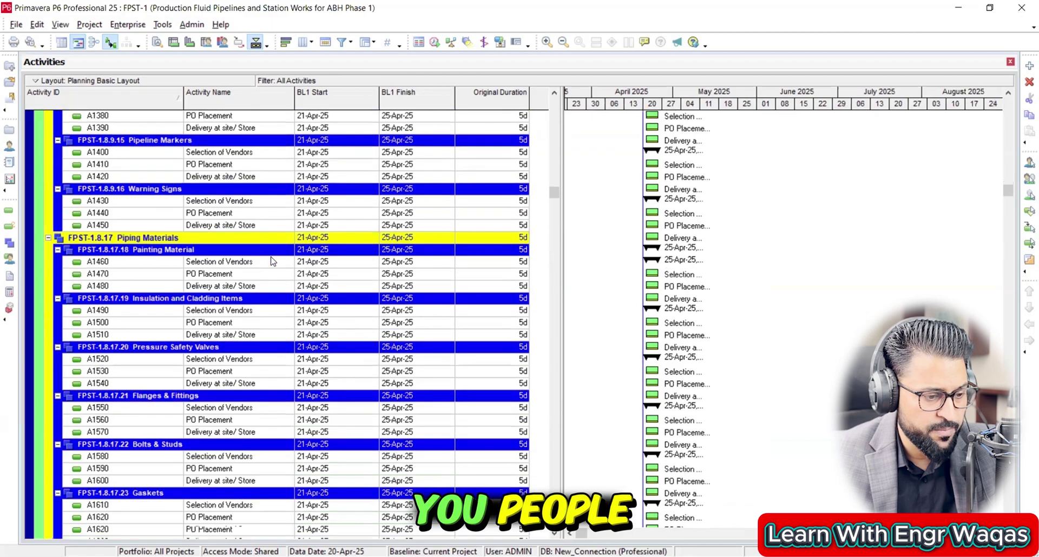
scroll(271, 262, "down", 7)
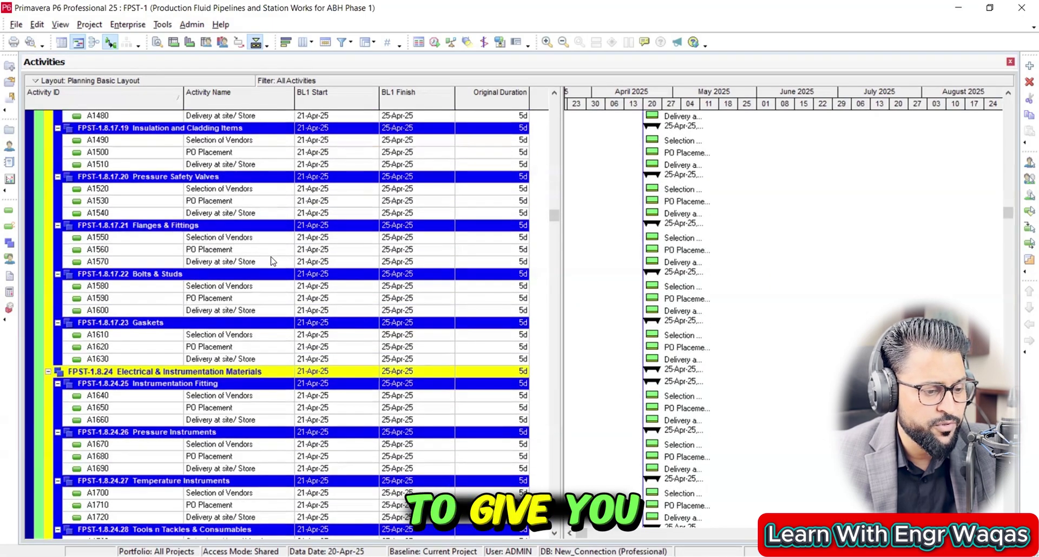
scroll(271, 259, "down", 2)
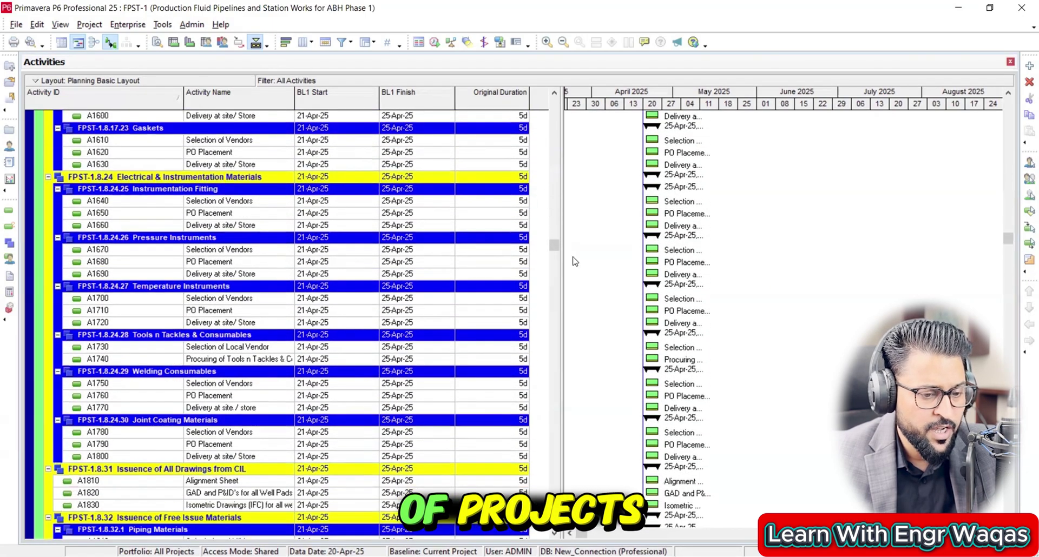
left_click_drag(554, 246, 552, 106)
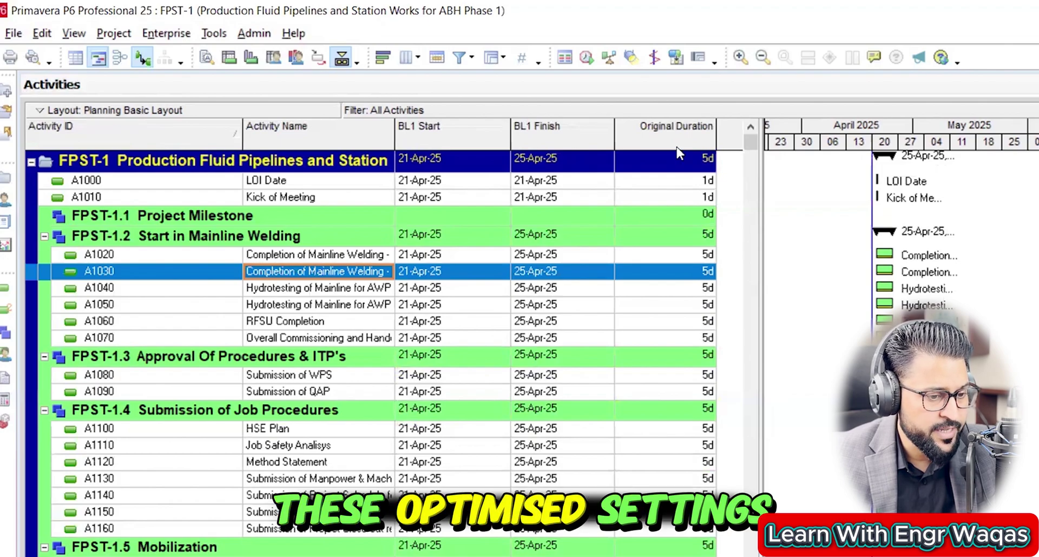
Move the Original Duration column directly after Activity Name, ahead of BL1 Start, and apply the new column order
left_click(72, 34)
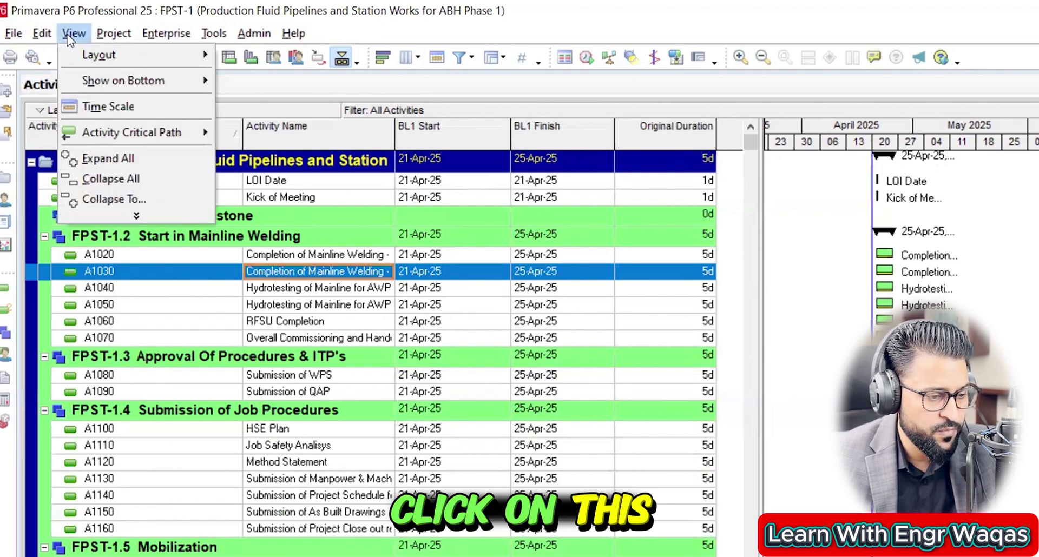
left_click(135, 215)
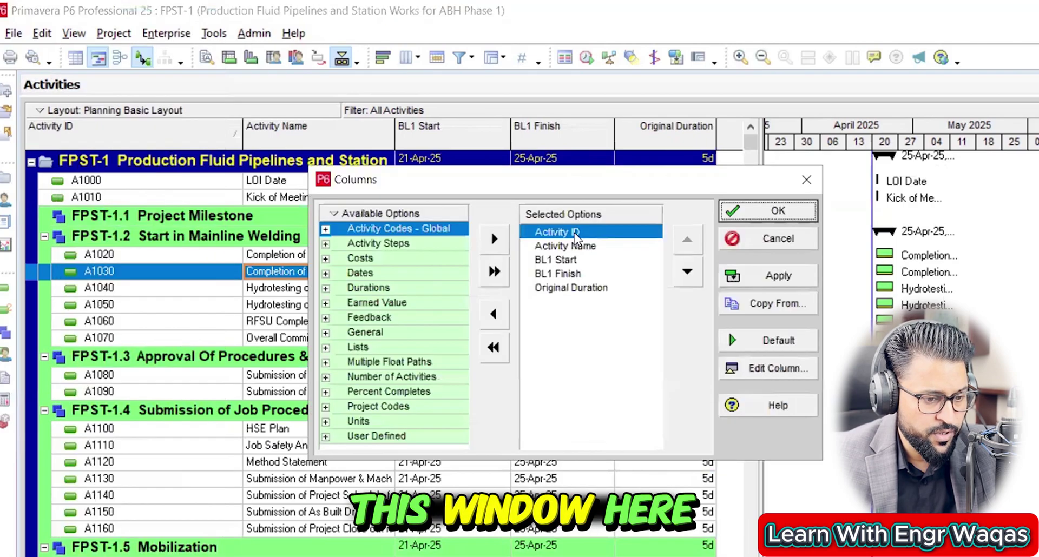
left_click(572, 246)
left_click(570, 262)
left_click(571, 275)
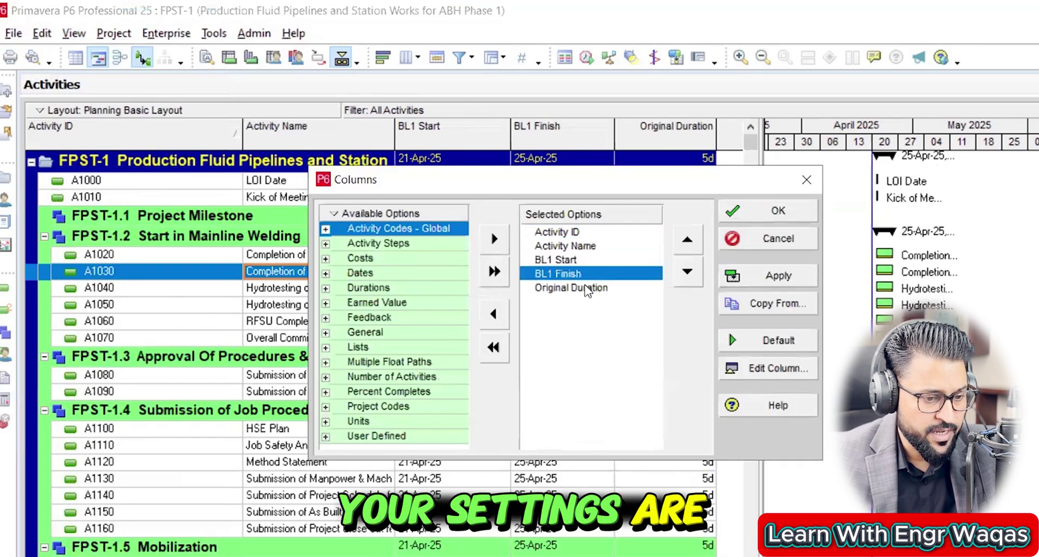
left_click(587, 287)
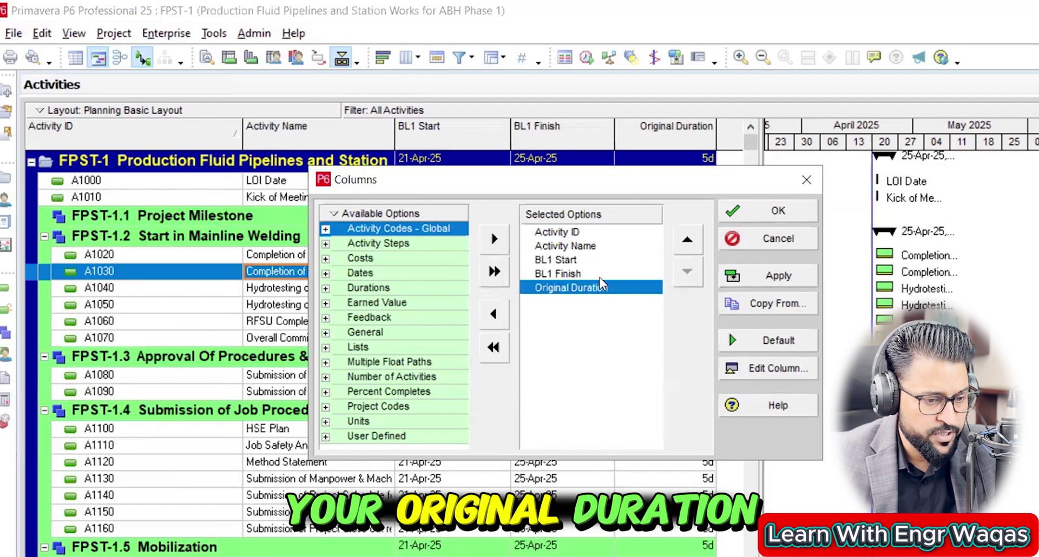
left_click(687, 241)
left_click(687, 242)
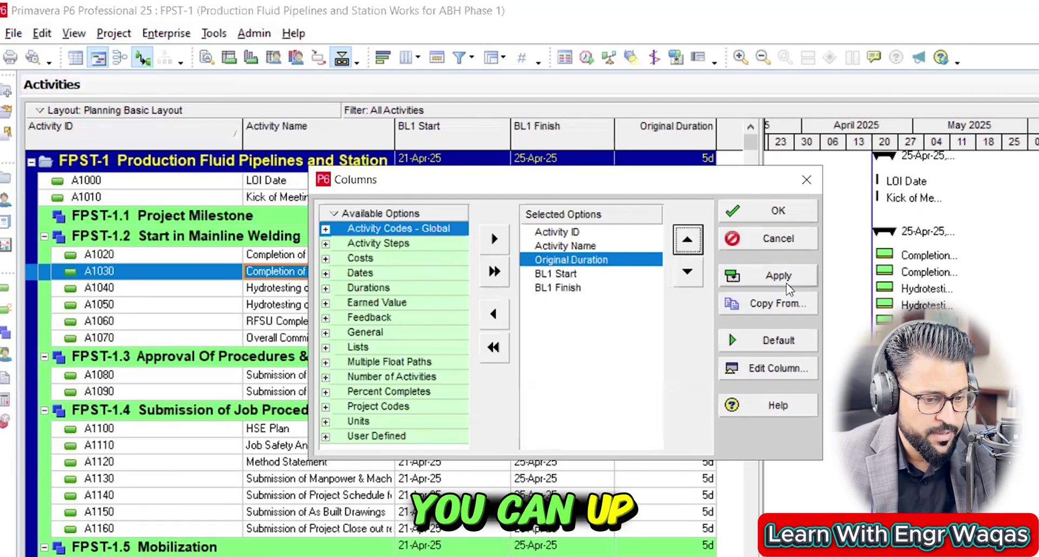
left_click(774, 276)
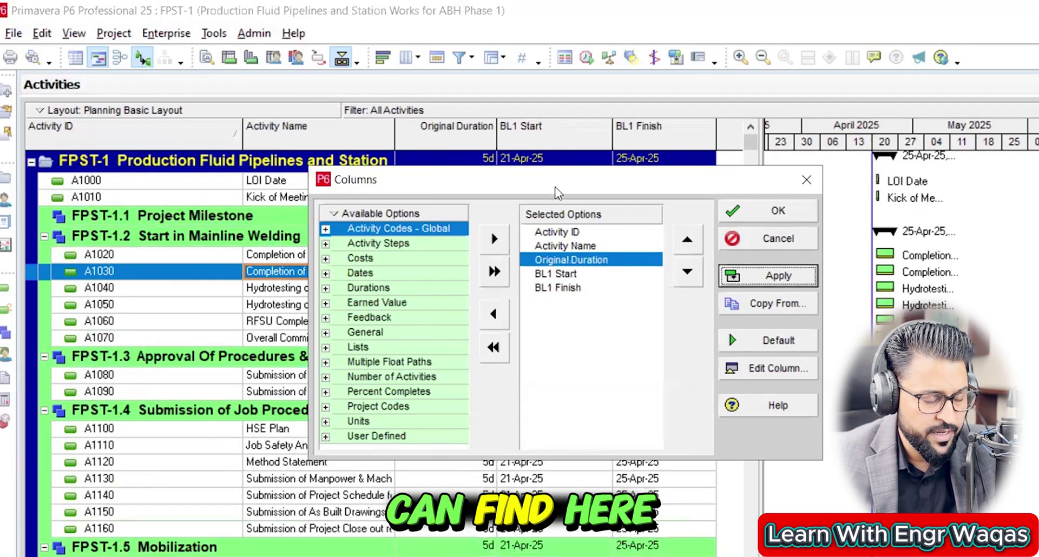
Check the reordered activity table and examine the available columns under Activity Codes - Global, Activity Steps and Costs
left_click_drag(555, 188, 579, 312)
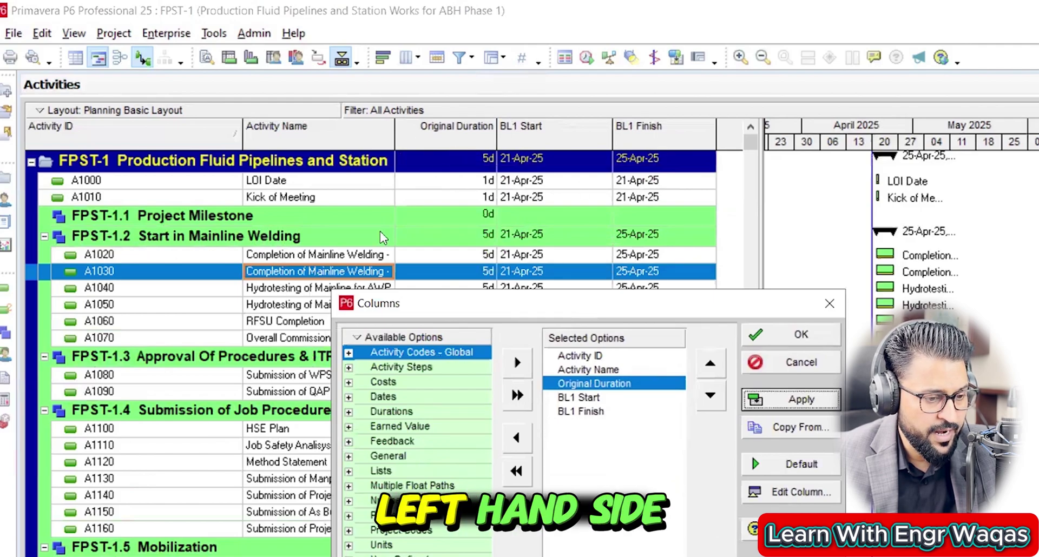
left_click_drag(579, 303, 576, 183)
left_click(345, 232)
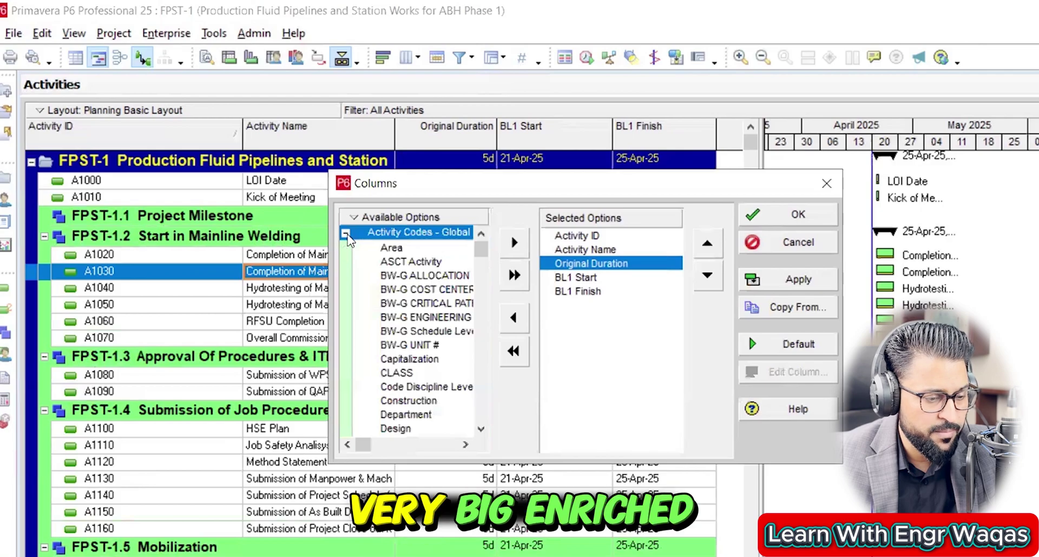
left_click(346, 233)
left_click(346, 247)
left_click(346, 248)
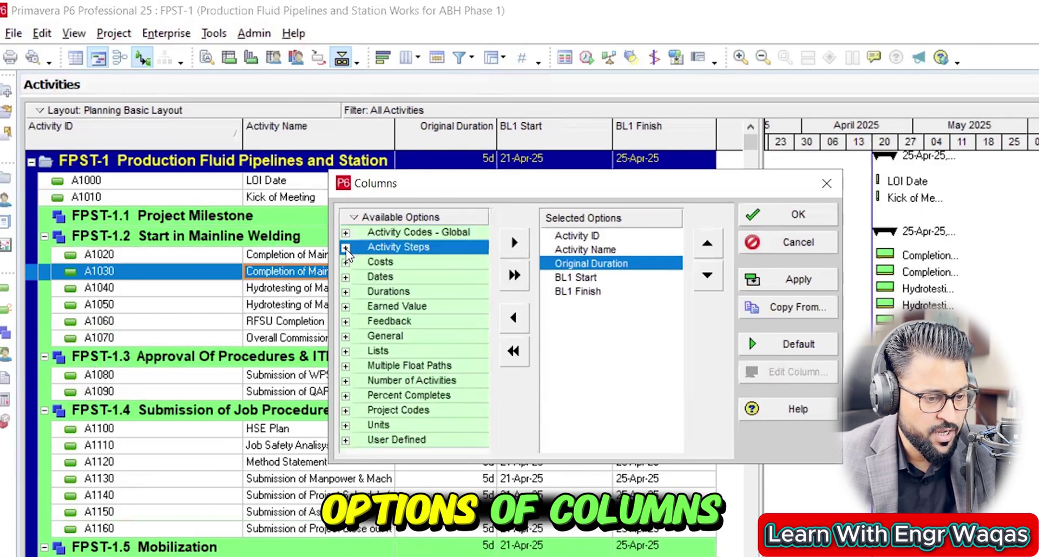
left_click(345, 261)
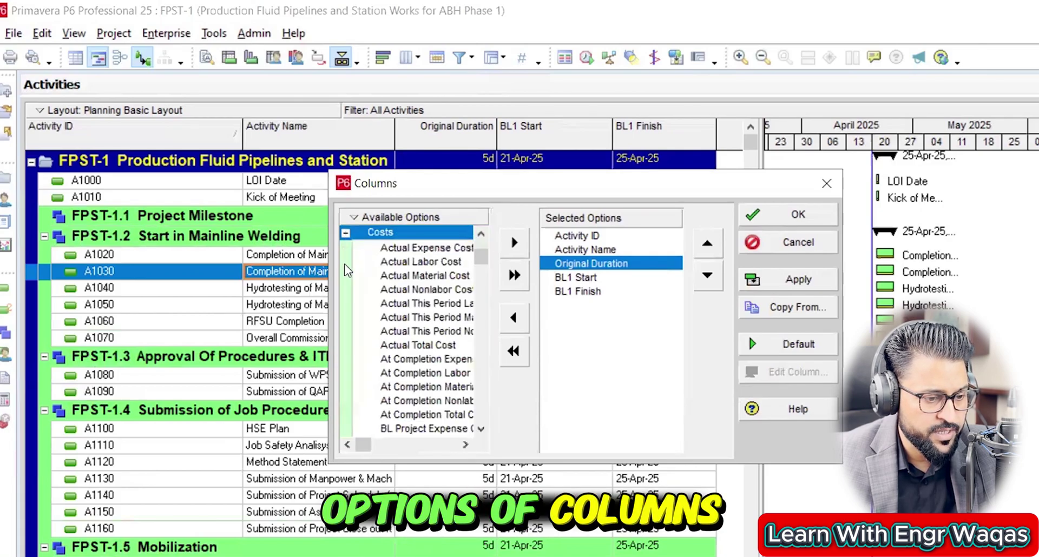
left_click(349, 233)
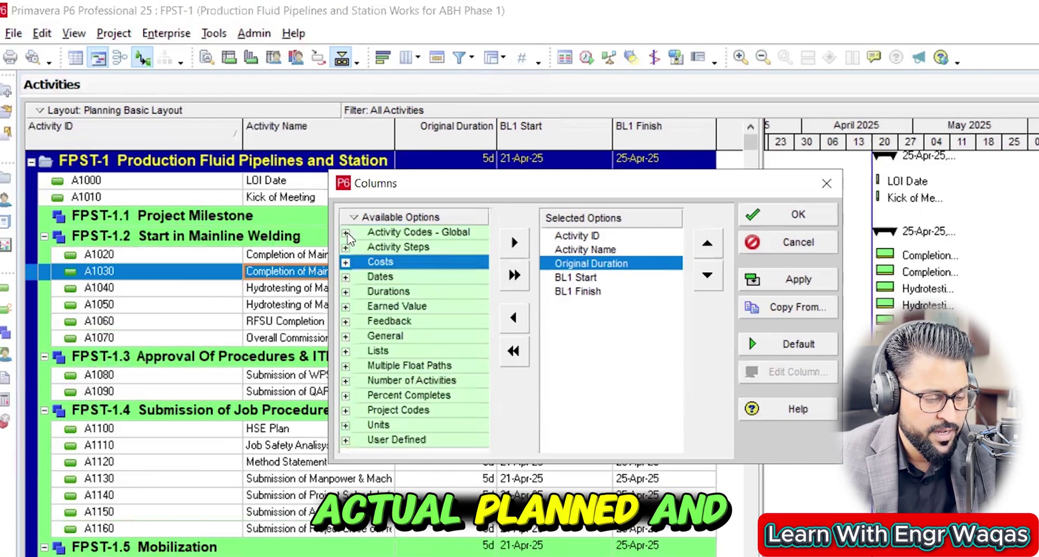
Examine the available date columns in the Dates category, including the baseline, early, late and planned dates
left_click(346, 278)
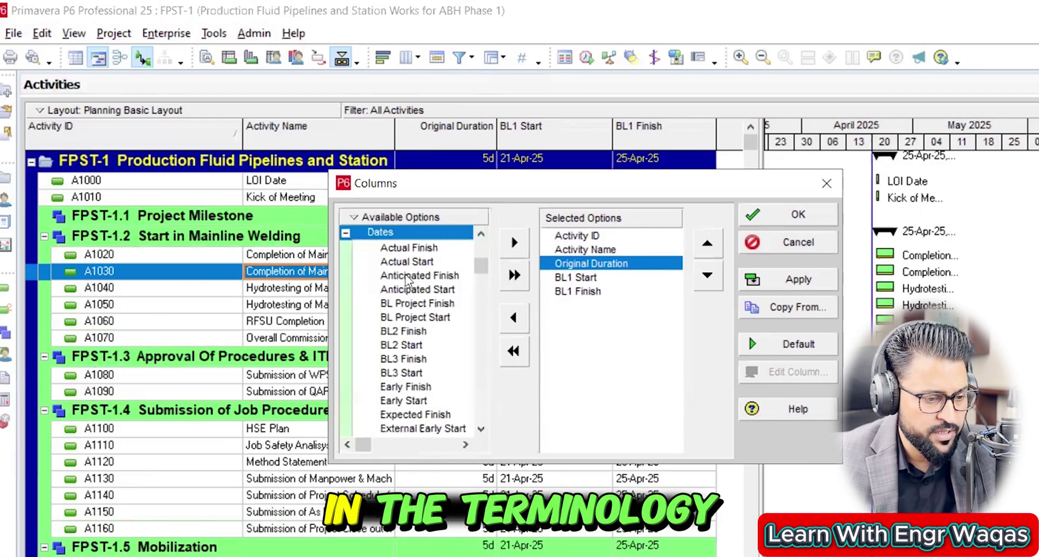
scroll(406, 282, "down", 5)
scroll(406, 277, "down", 8)
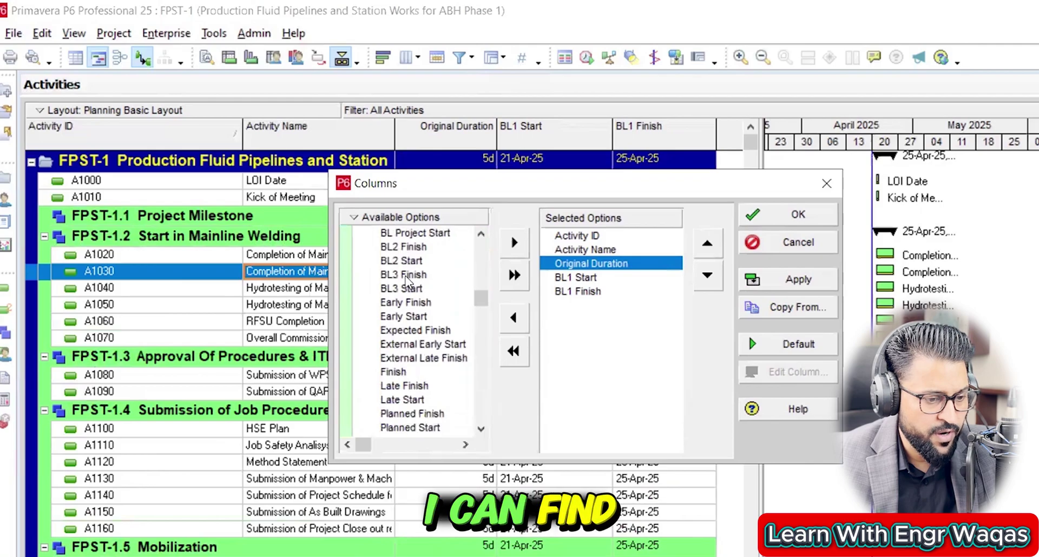
scroll(407, 279, "down", 2)
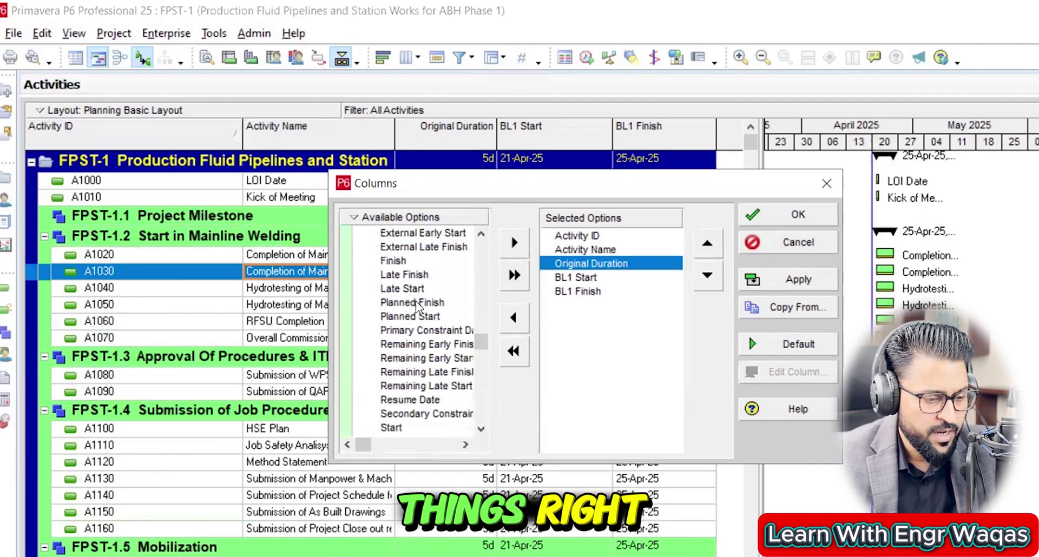
scroll(417, 305, "up", 3)
scroll(418, 307, "up", 1)
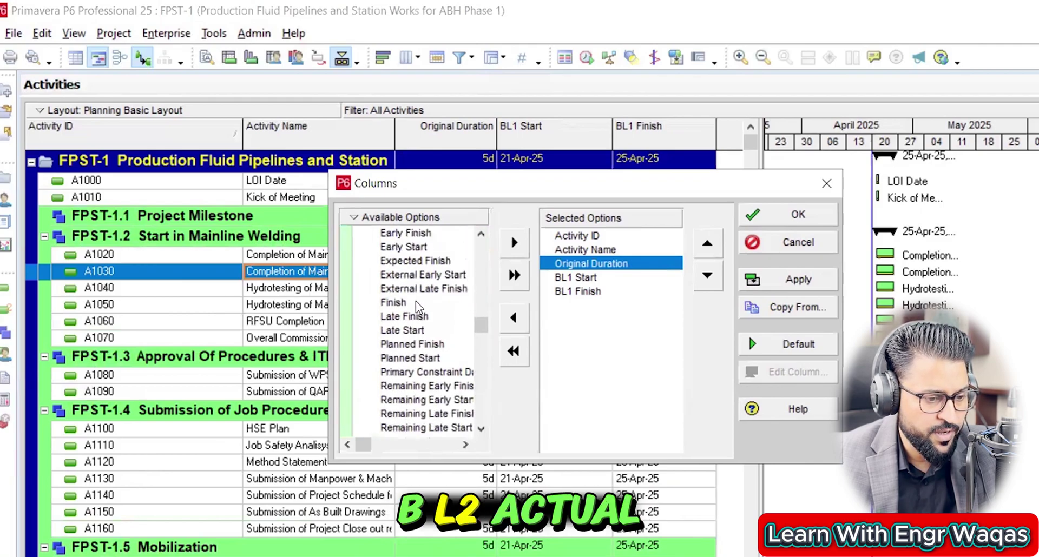
scroll(417, 307, "down", 3)
Search the available column options for "Float"
left_click(352, 217)
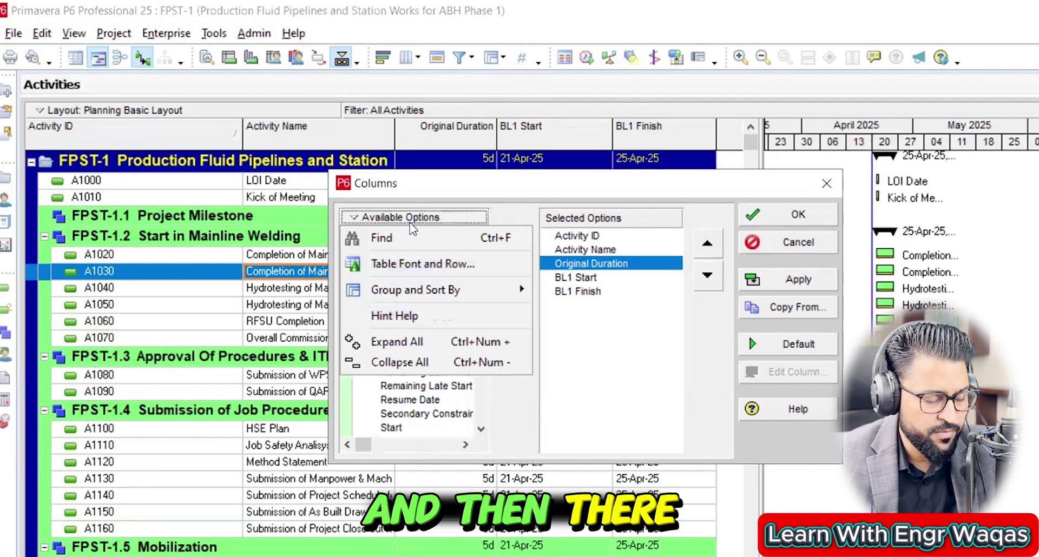
left_click(380, 238)
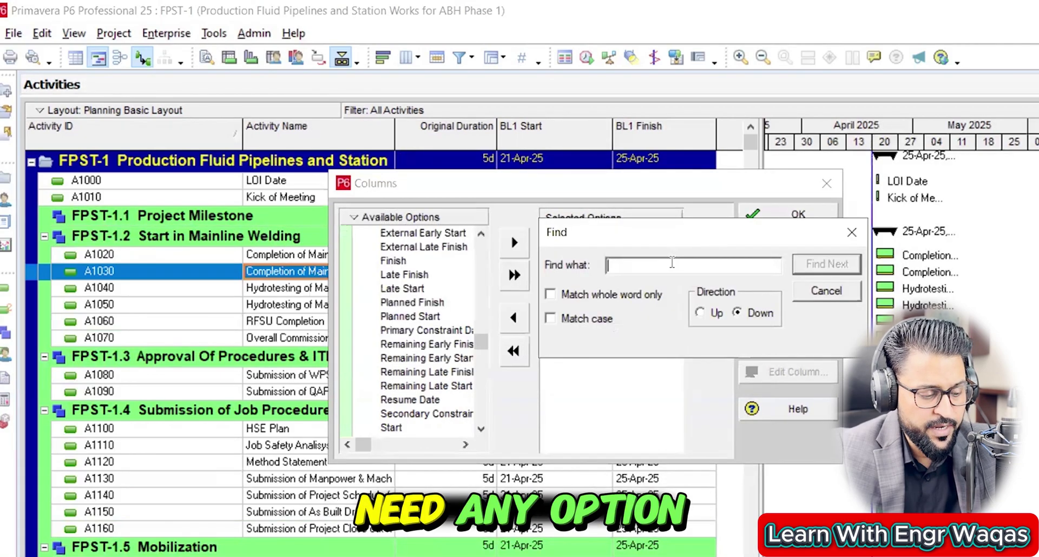
type("Float")
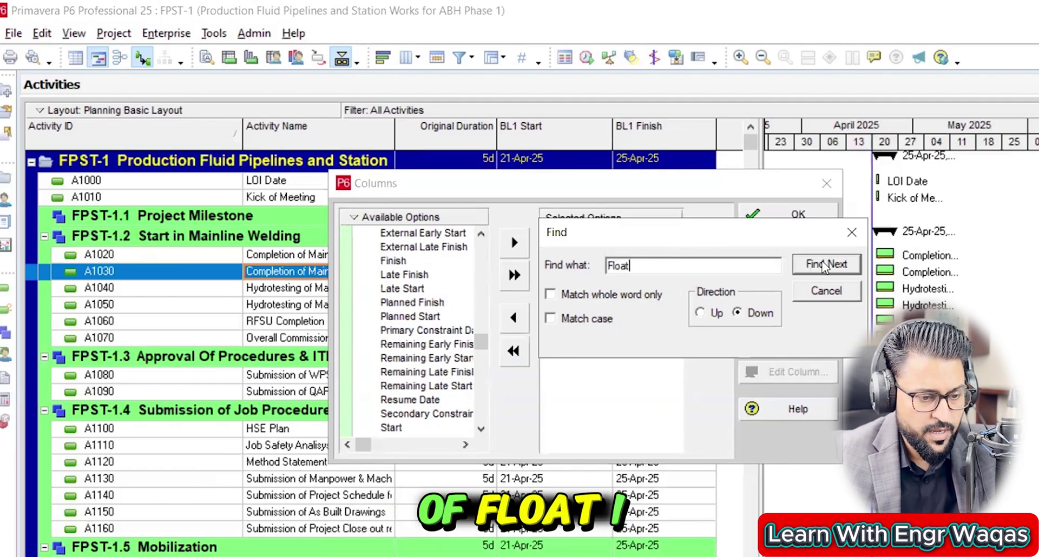
left_click(848, 265)
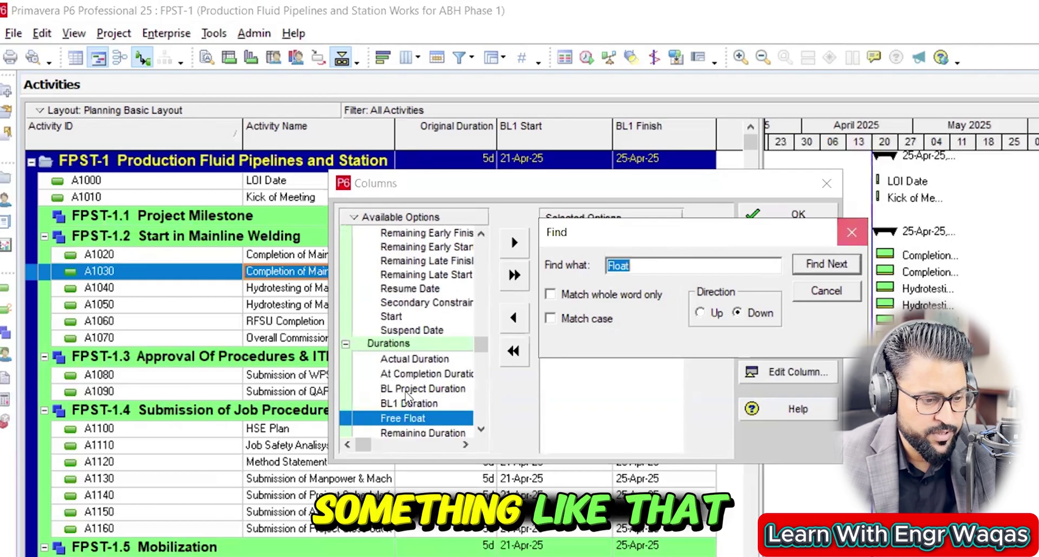
left_click(826, 290)
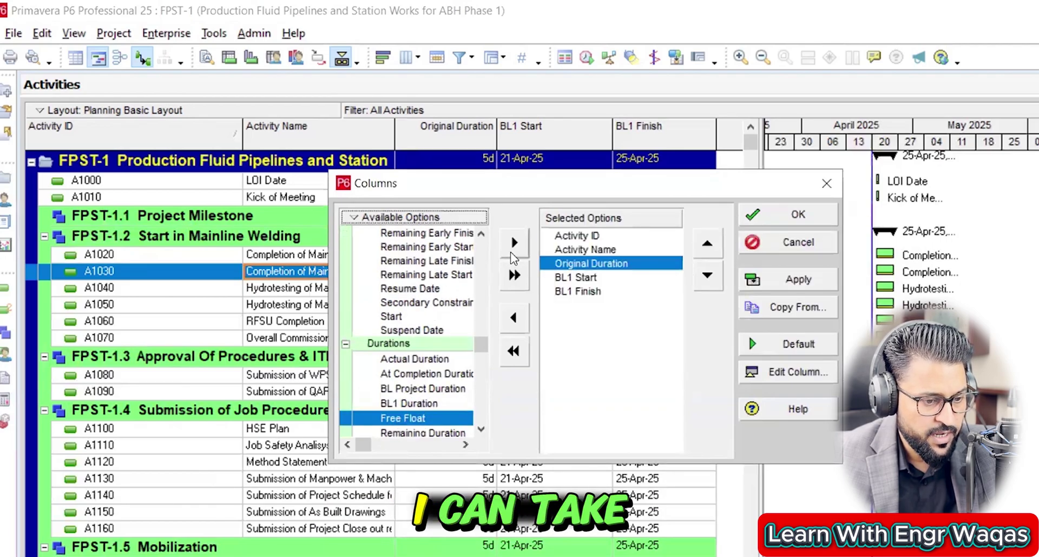
Add Free Float as the last column after BL1 Finish and widen the activity table to show it fully
left_click(514, 242)
left_click(707, 275)
left_click(707, 274)
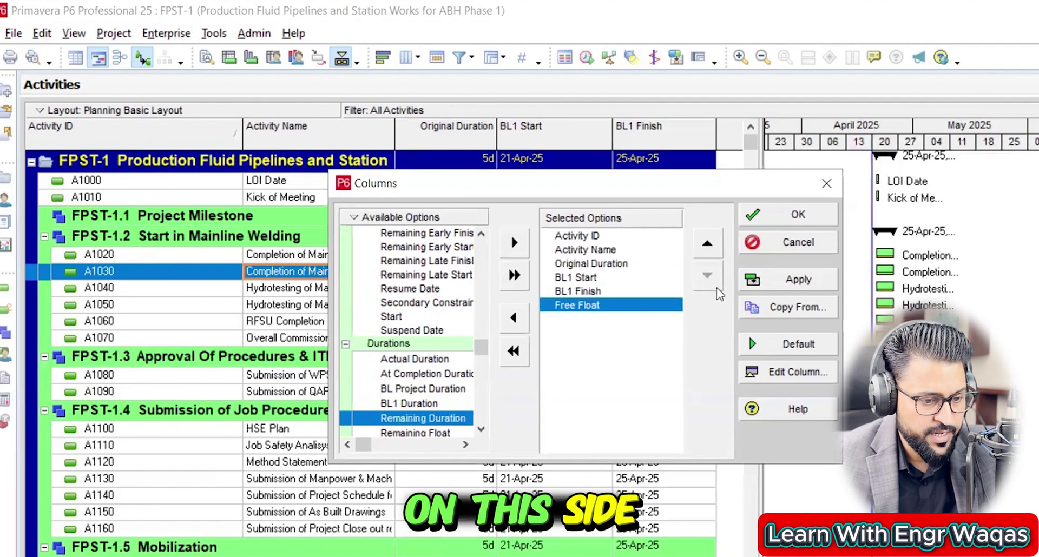
left_click(814, 292)
left_click(819, 213)
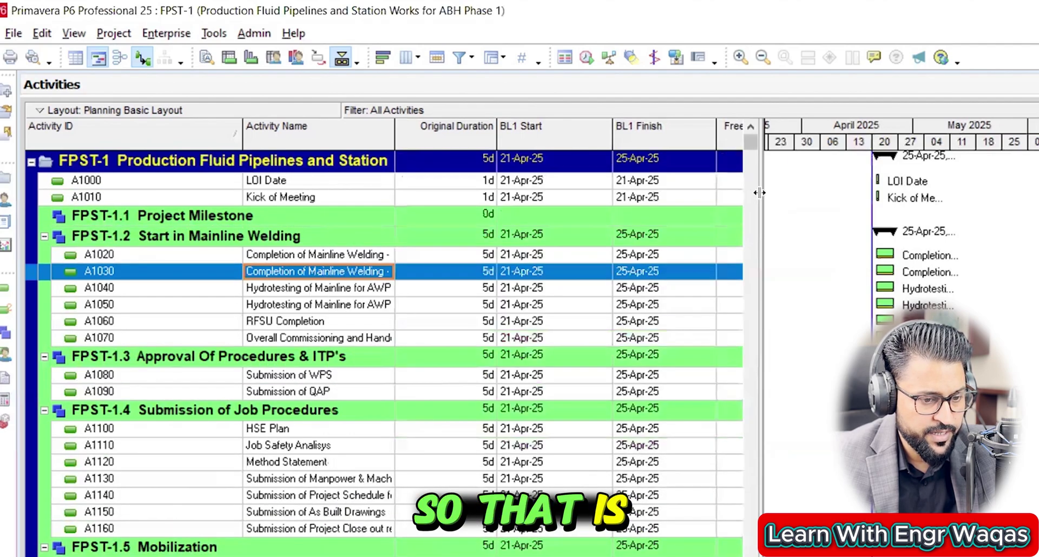
left_click_drag(759, 192, 849, 193)
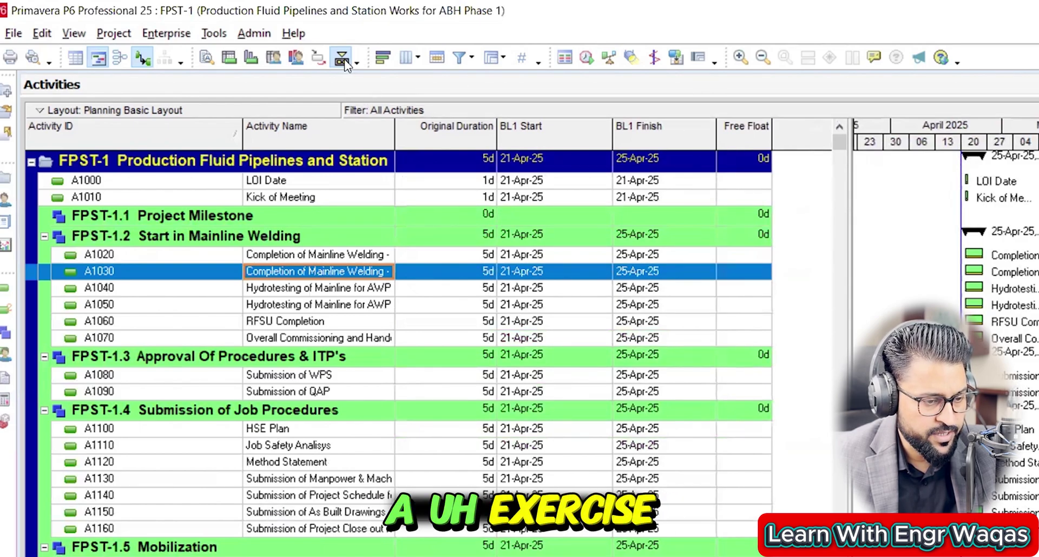
Remove the Free Float column from the activity table, apply the change and collapse the Durations category
left_click(417, 58)
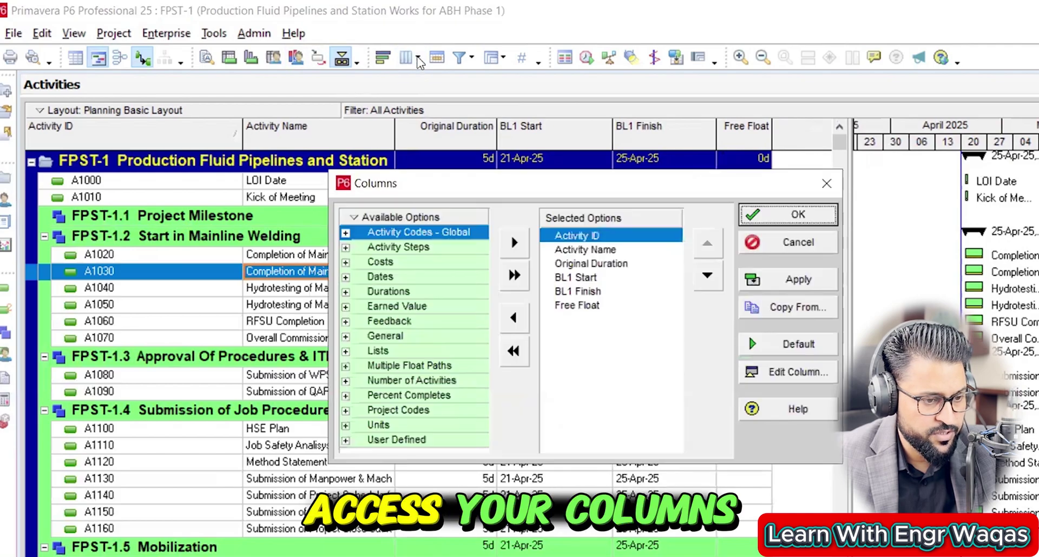
left_click(595, 305)
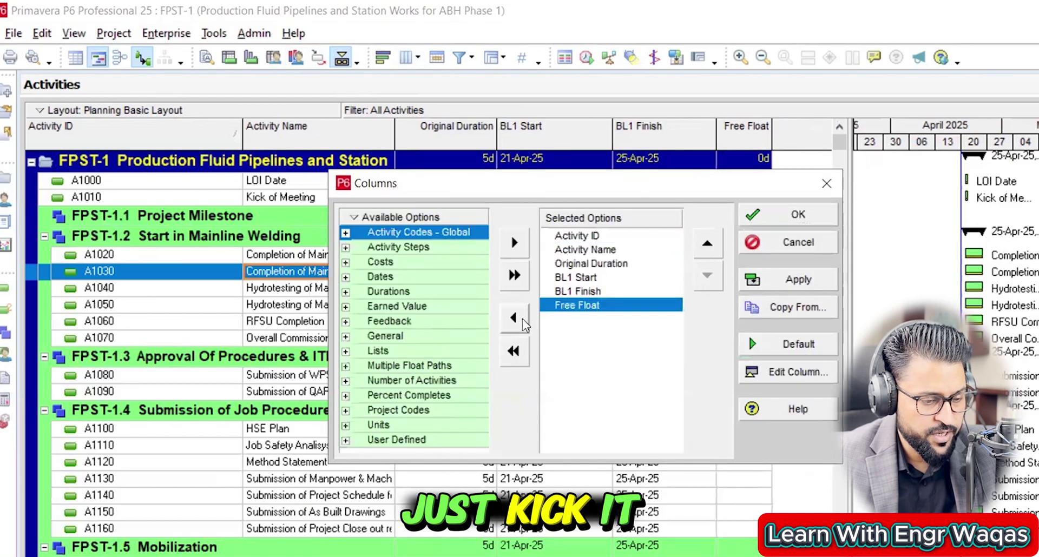
left_click(521, 318)
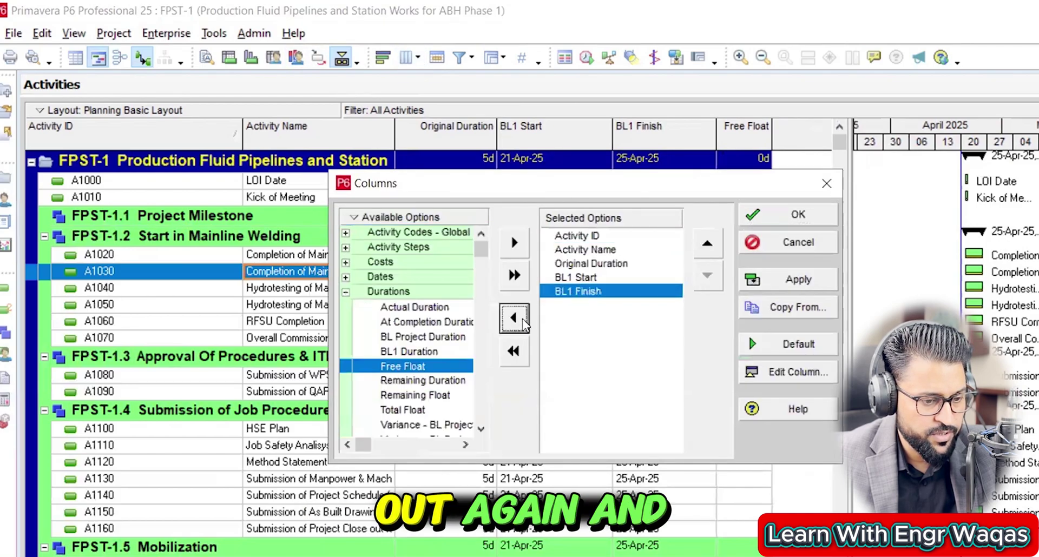
left_click(799, 282)
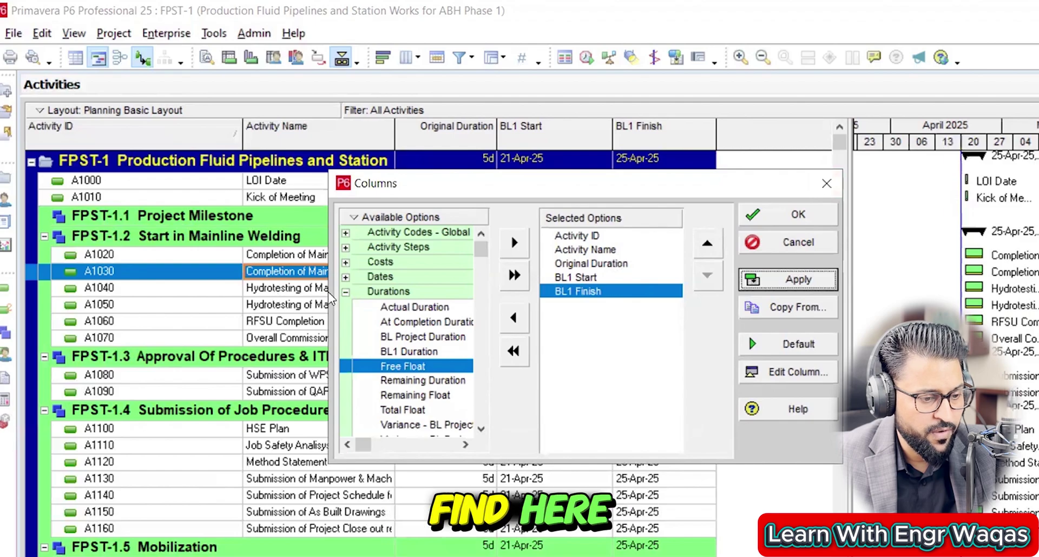
left_click(348, 292)
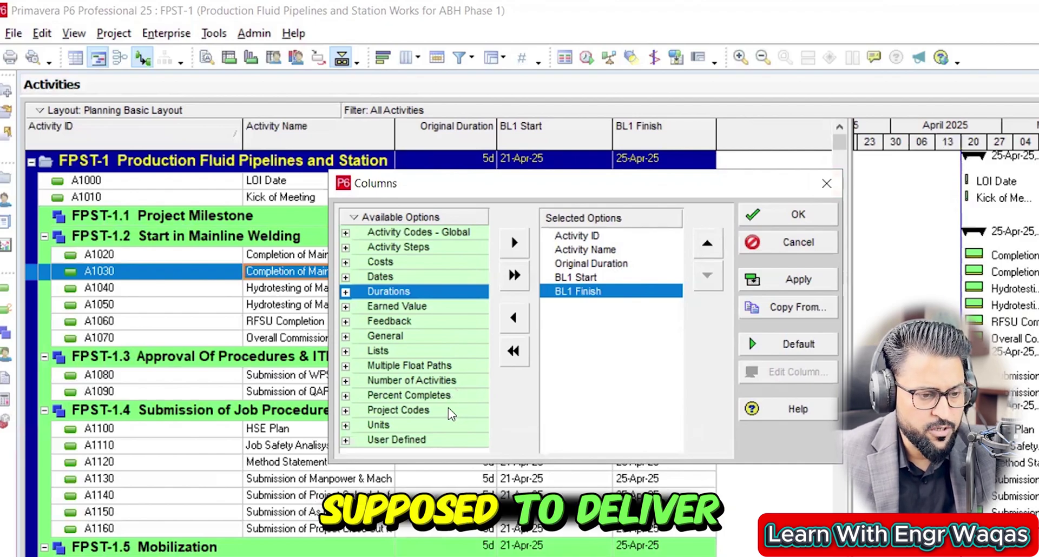
Close the column settings and save the current layout as Planning Basic Layout_1 for the current user
left_click(826, 184)
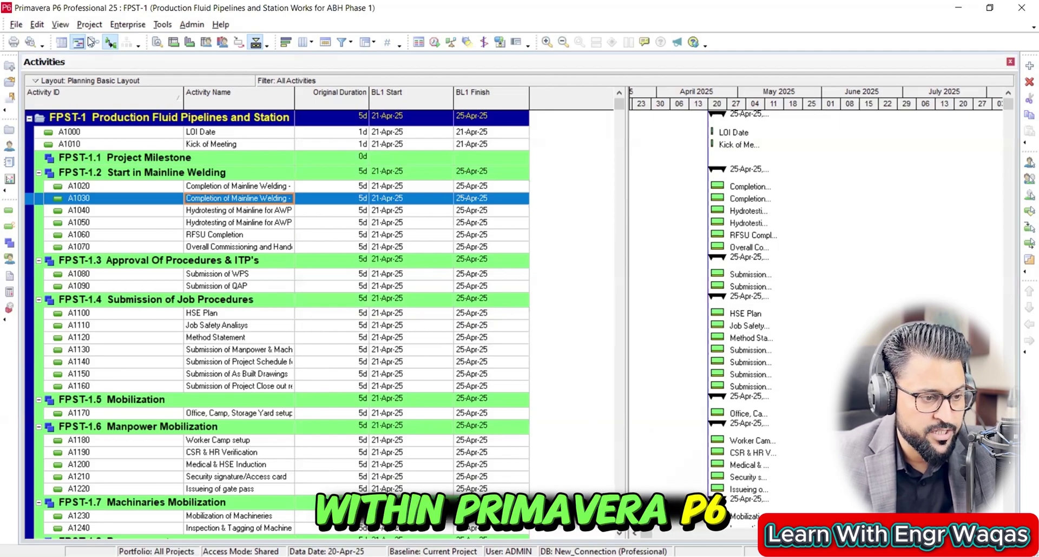
left_click(60, 26)
mouse_move(71, 44)
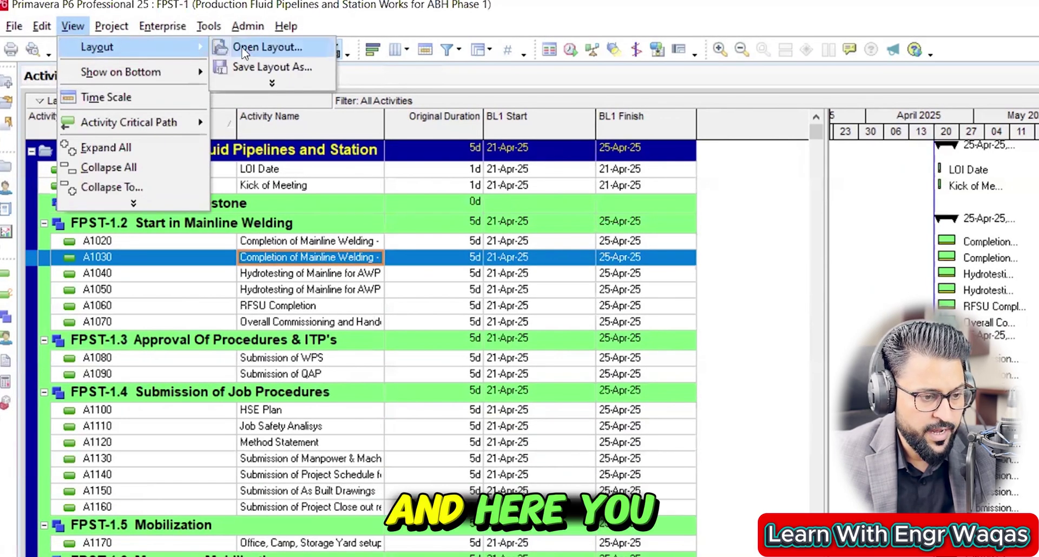
left_click(272, 68)
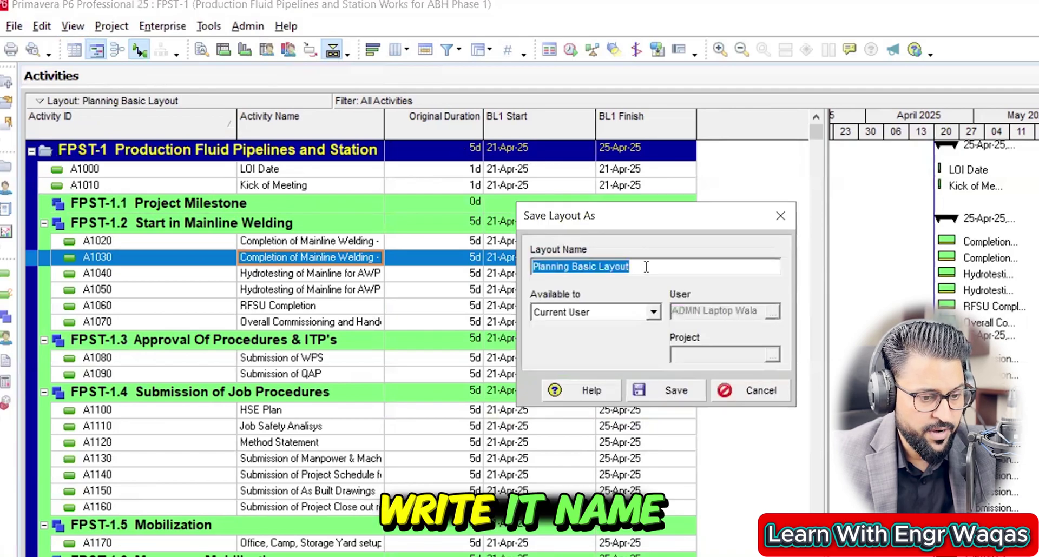
left_click_drag(631, 267, 520, 266)
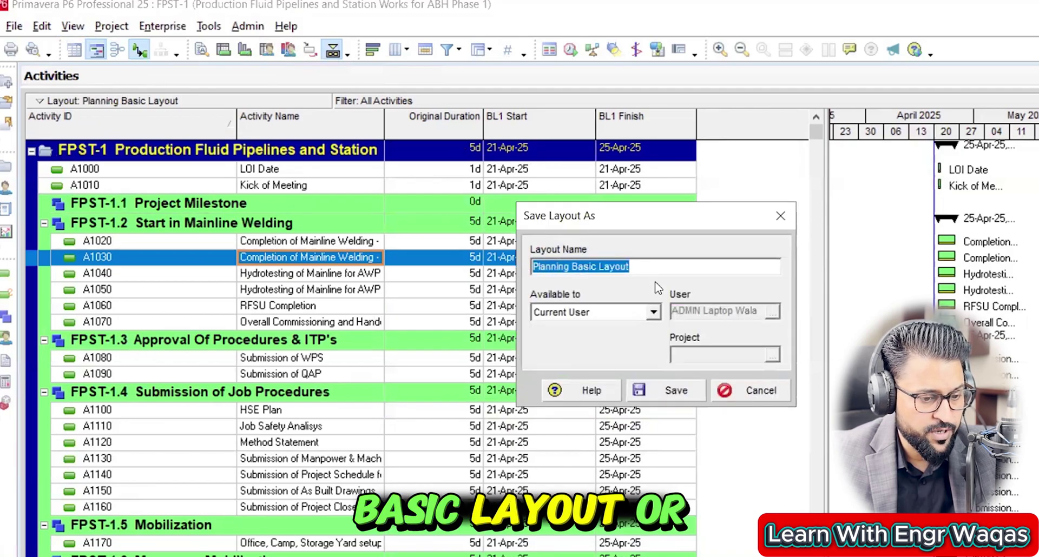
left_click(672, 391)
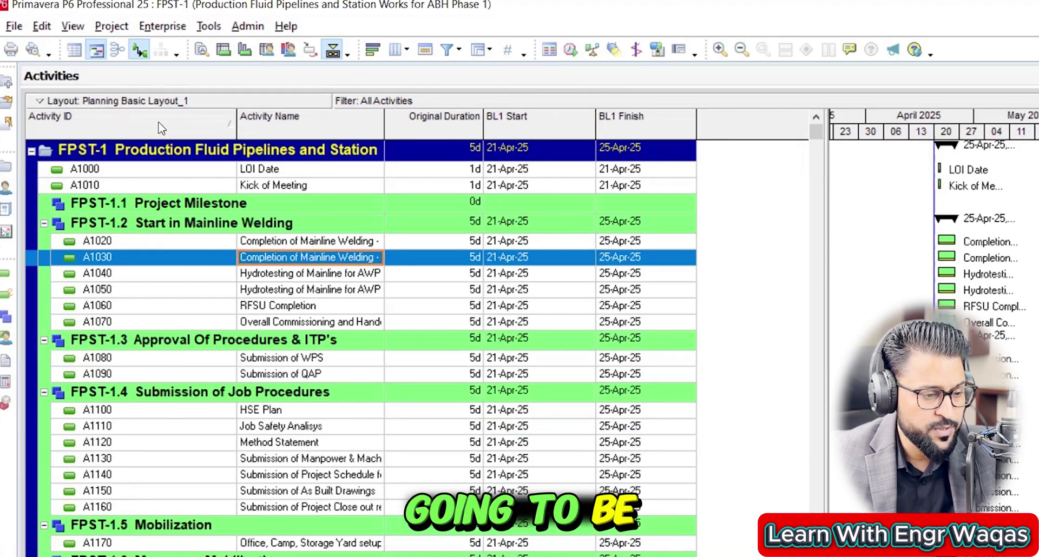
left_click(76, 26)
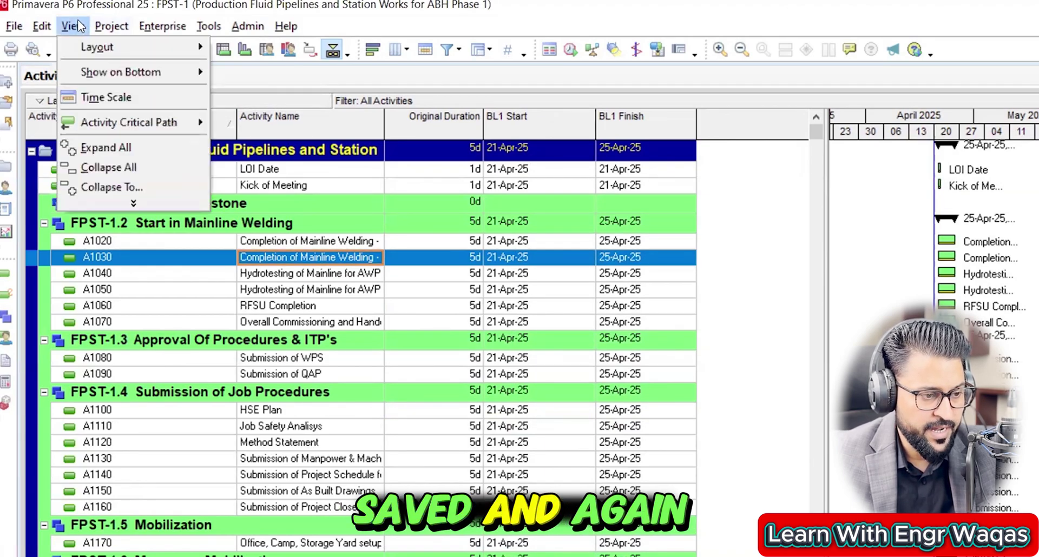
left_click(769, 161)
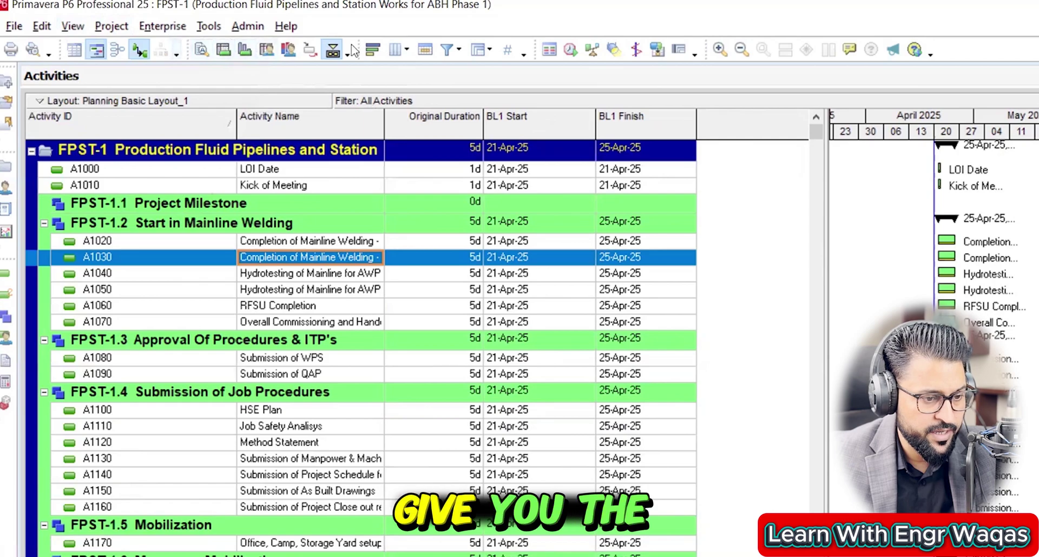
Add Budgeted Labor Cost, Budgeted Material Cost and Budgeted Nonlabor Cost from the Costs category to the activity table's columns
left_click(395, 50)
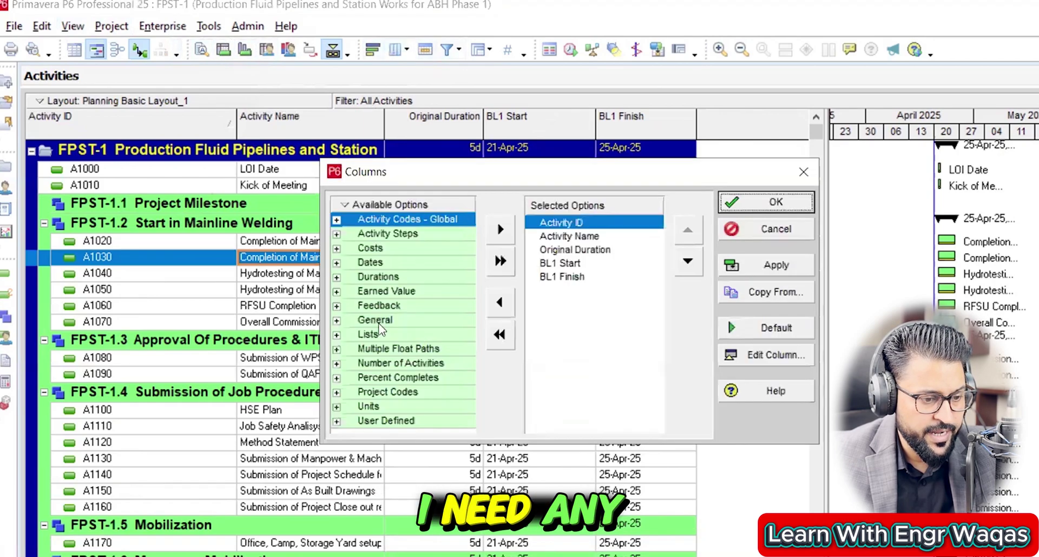
left_click(336, 248)
left_click_drag(468, 244, 468, 333)
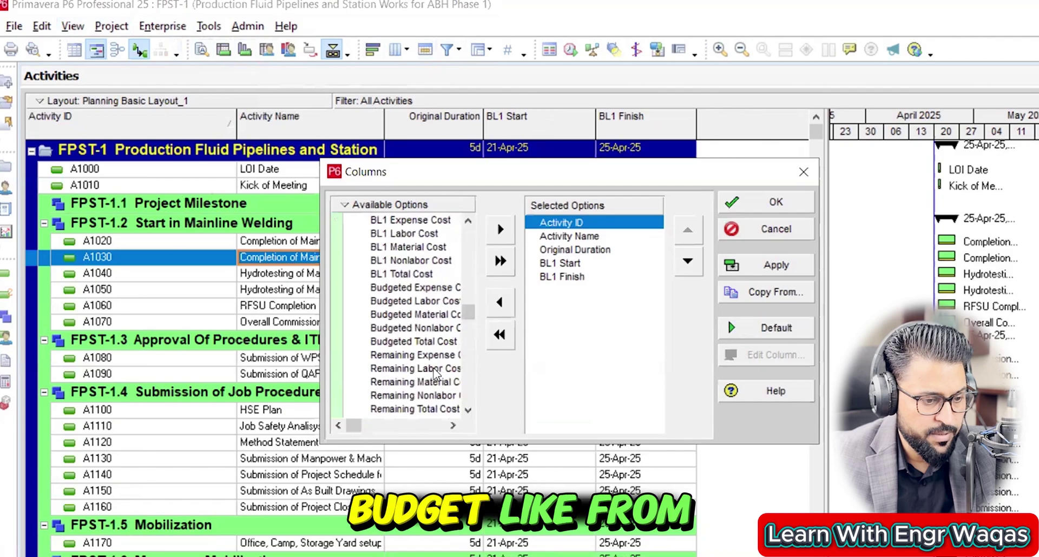
scroll(435, 373, "down", 3)
scroll(434, 373, "up", 4)
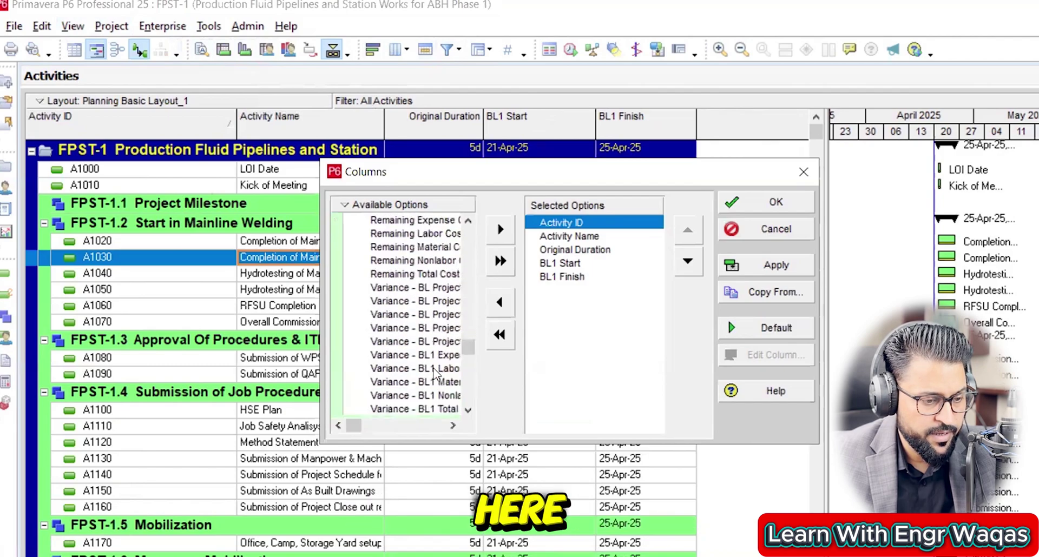
left_click(425, 291)
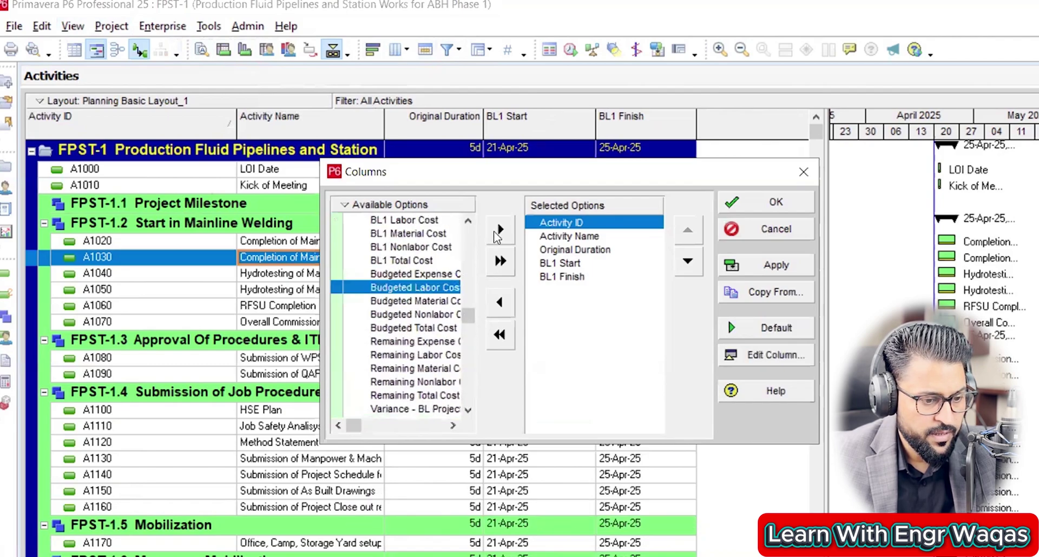
left_click(494, 232)
left_click(497, 231)
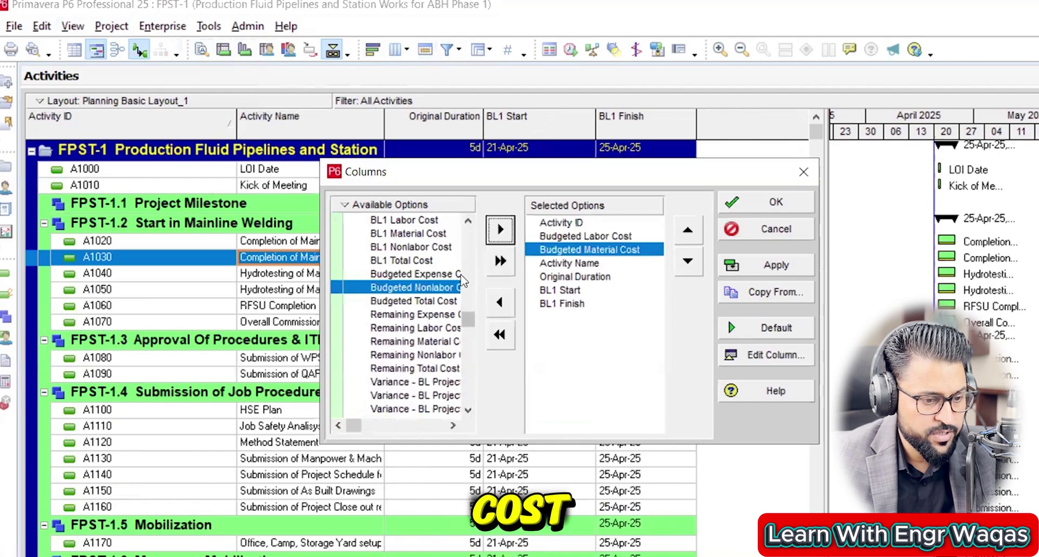
left_click(499, 231)
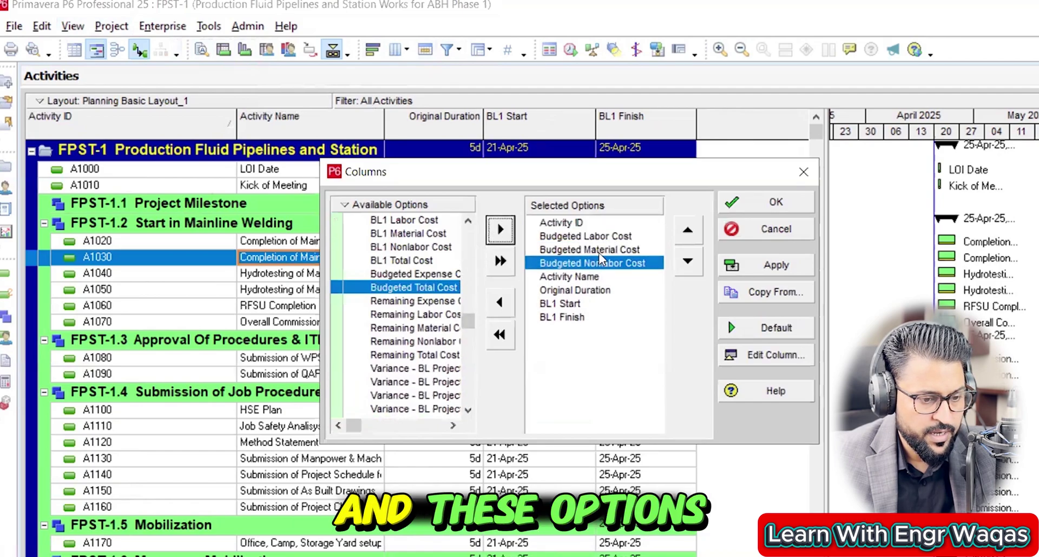
Move Budgeted Labor Cost to the end of the selected columns, below BL1 Finish
left_click(590, 236)
left_click(688, 262)
left_click(688, 261)
left_click(688, 262)
left_click(688, 261)
left_click(688, 261)
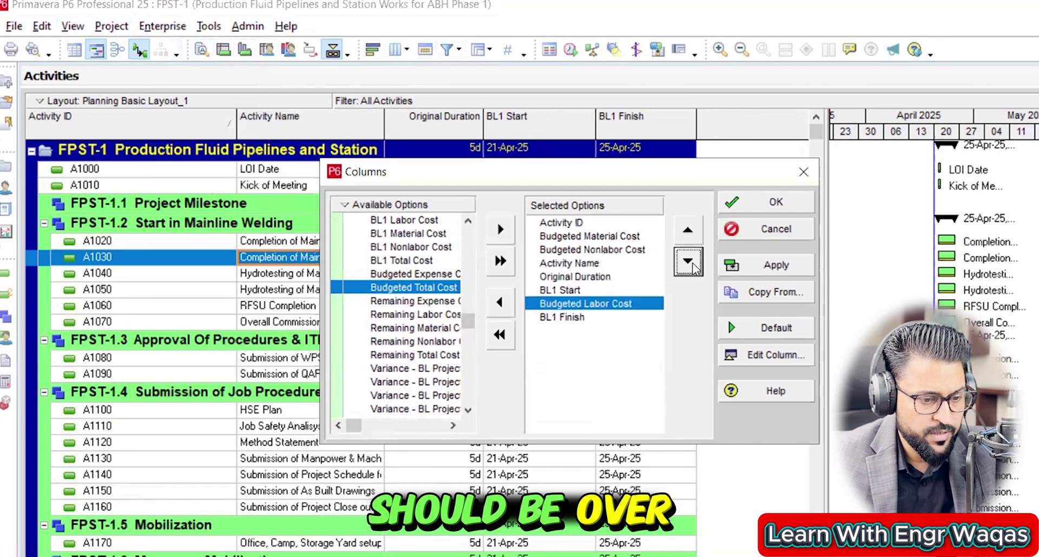
left_click(688, 261)
Move Budgeted Material Cost down the selected columns to sit between BL1 Finish and Budgeted Labor Cost
left_click(638, 236)
left_click(695, 261)
left_click(694, 261)
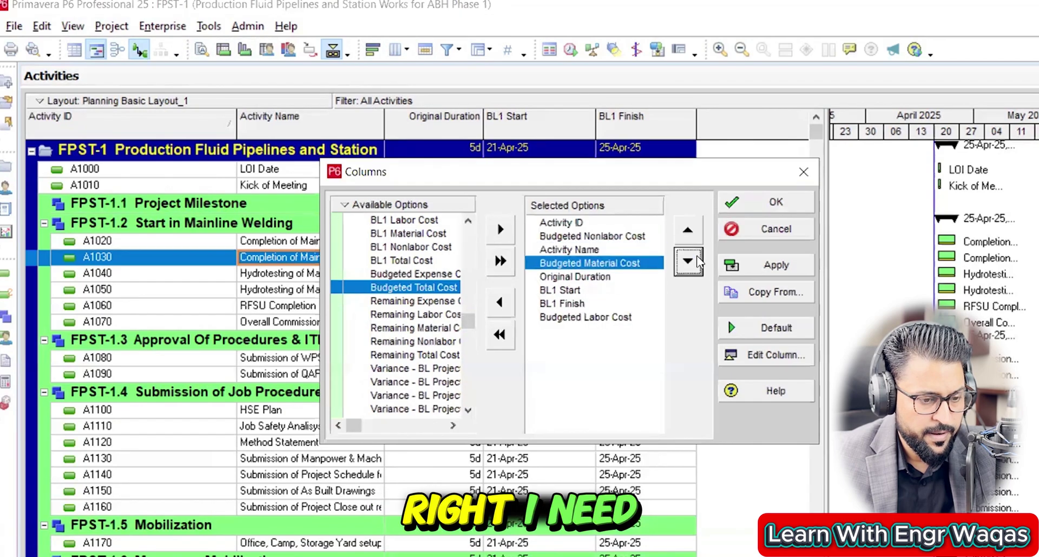
left_click(694, 261)
left_click(695, 261)
left_click(694, 261)
Move Budgeted Nonlabor Cost down the selected columns to sit directly after BL1 Finish
left_click(637, 238)
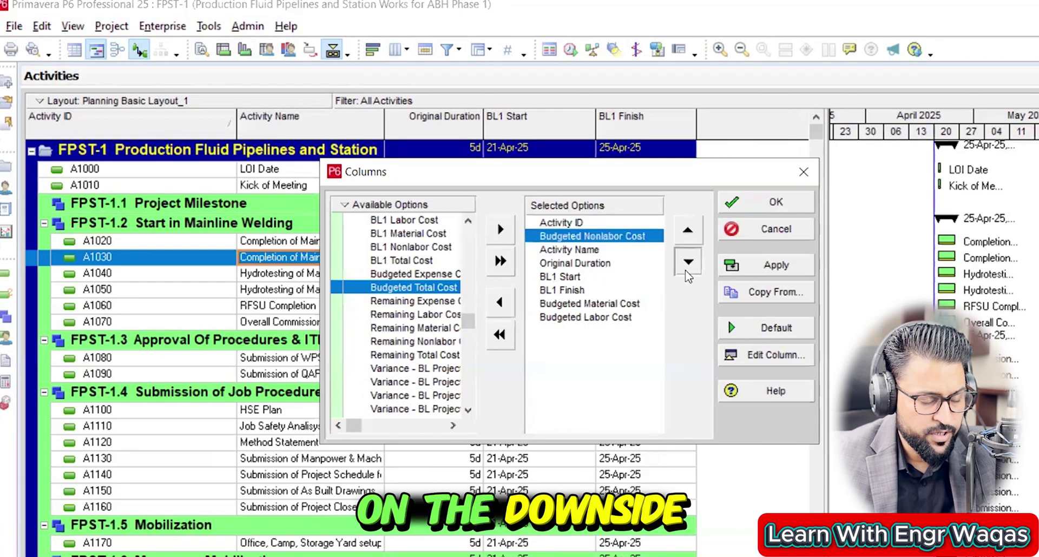
left_click(688, 261)
left_click(688, 261)
left_click(688, 261)
left_click(688, 261)
Apply the new column selection and widen the activity table until all three budgeted cost columns fit
left_click(759, 275)
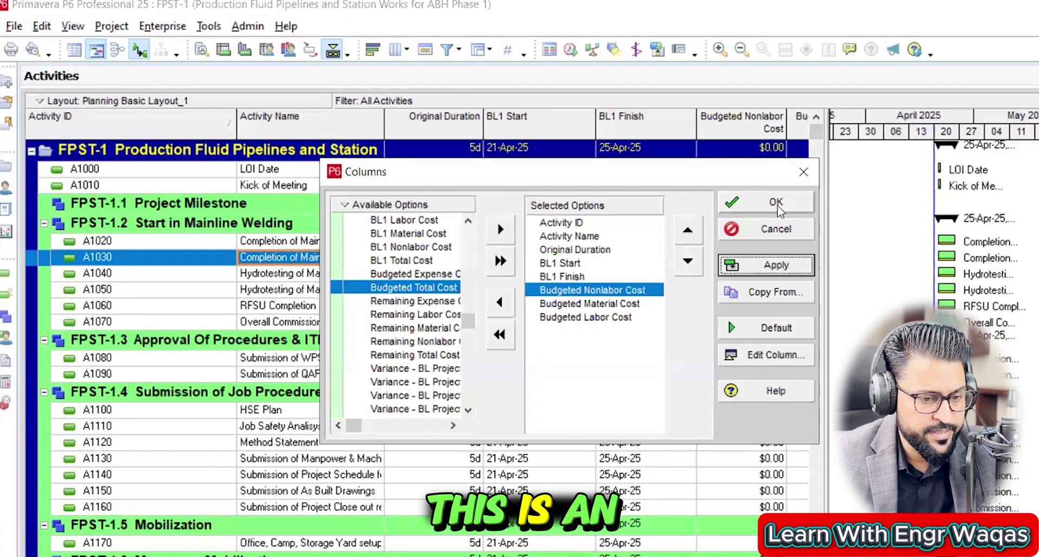
left_click(777, 206)
left_click_drag(827, 211, 1035, 211)
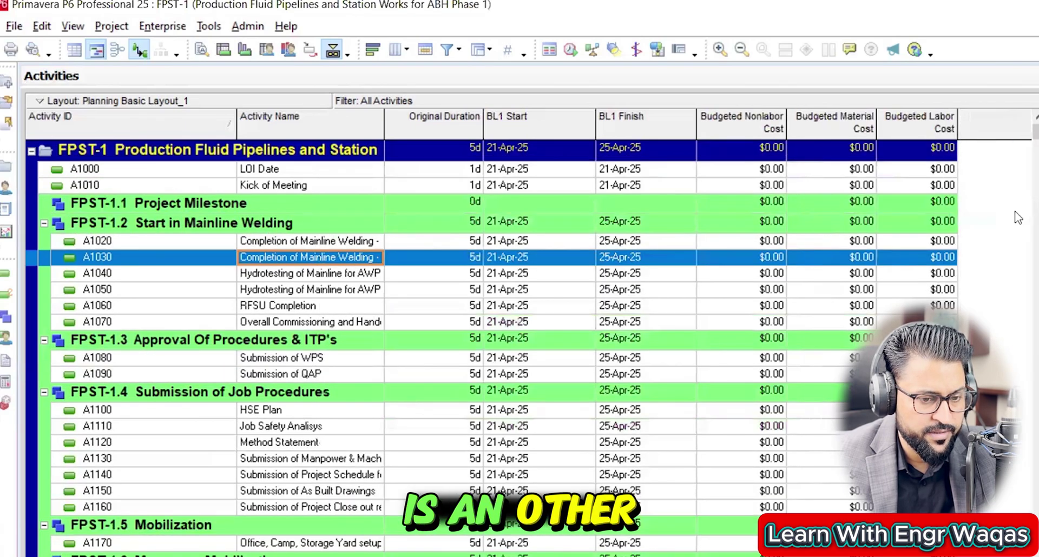
Save the current column arrangement as a new layout named "Cost 2 Layout" for the current user
left_click(72, 26)
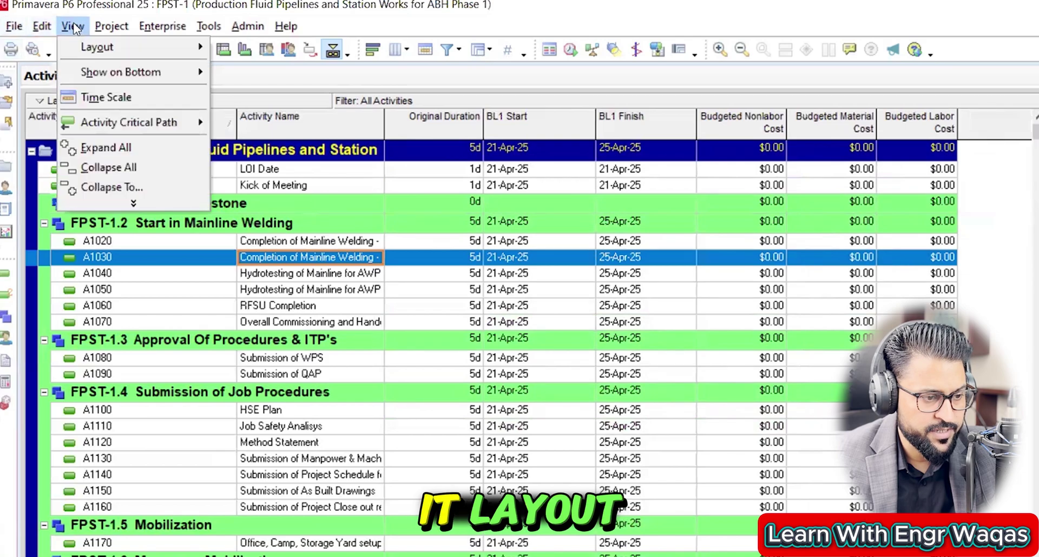
mouse_move(127, 55)
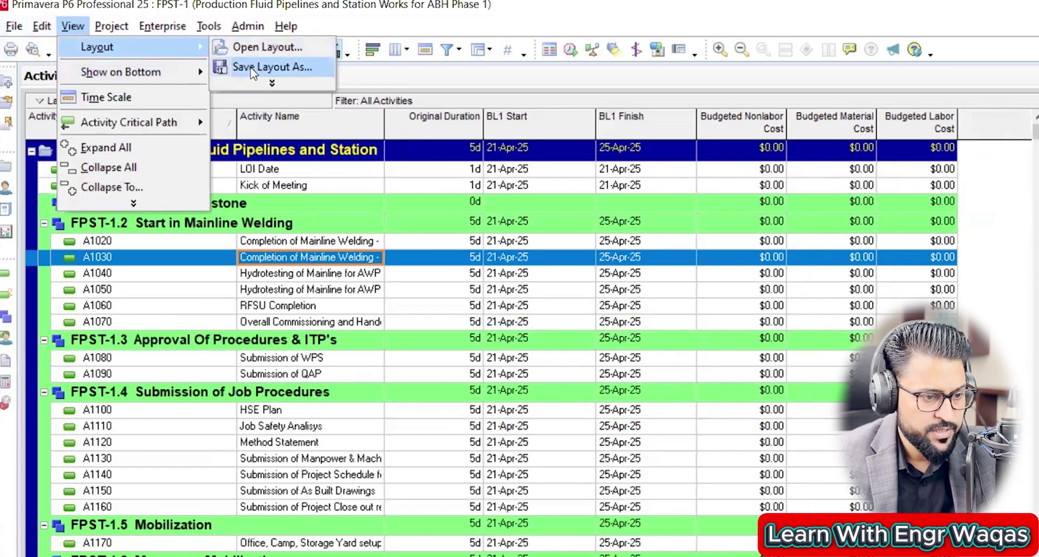
left_click(254, 65)
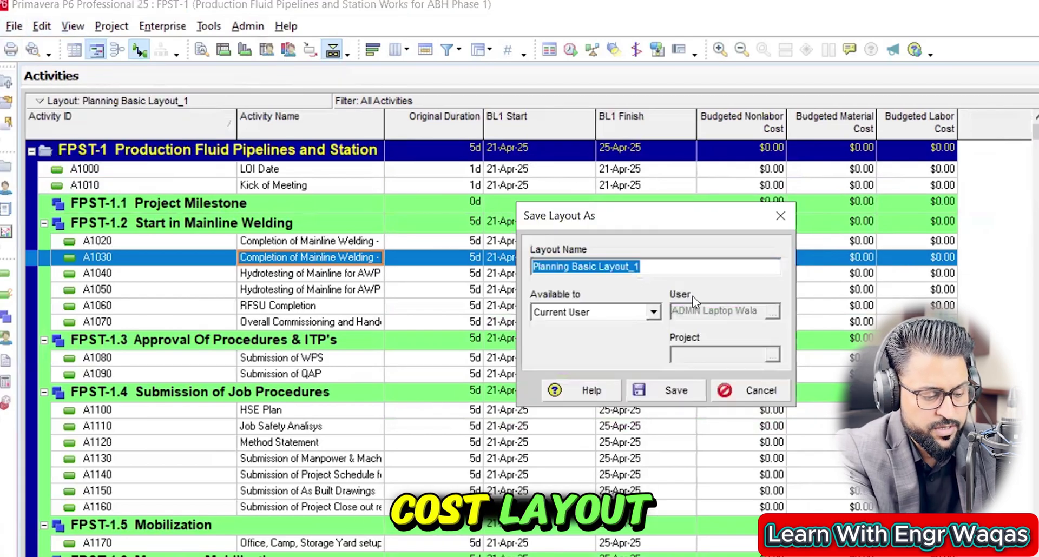
type("Cost 2")
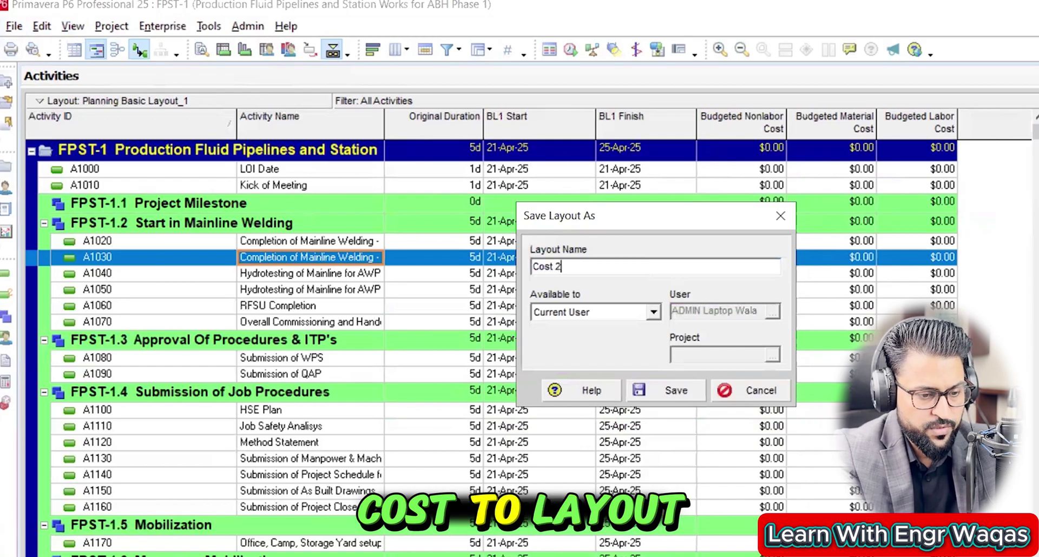
type(" Layout")
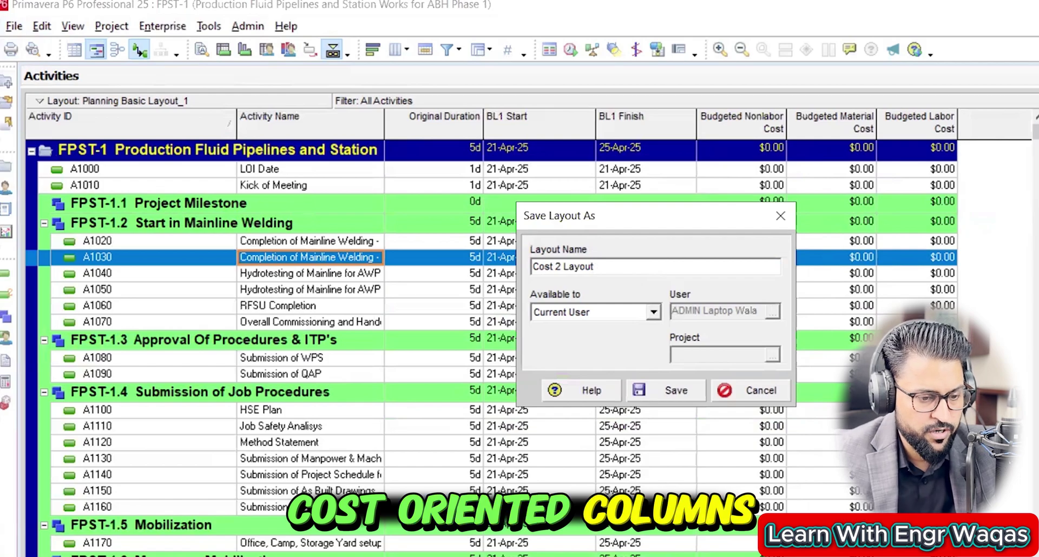
left_click(655, 394)
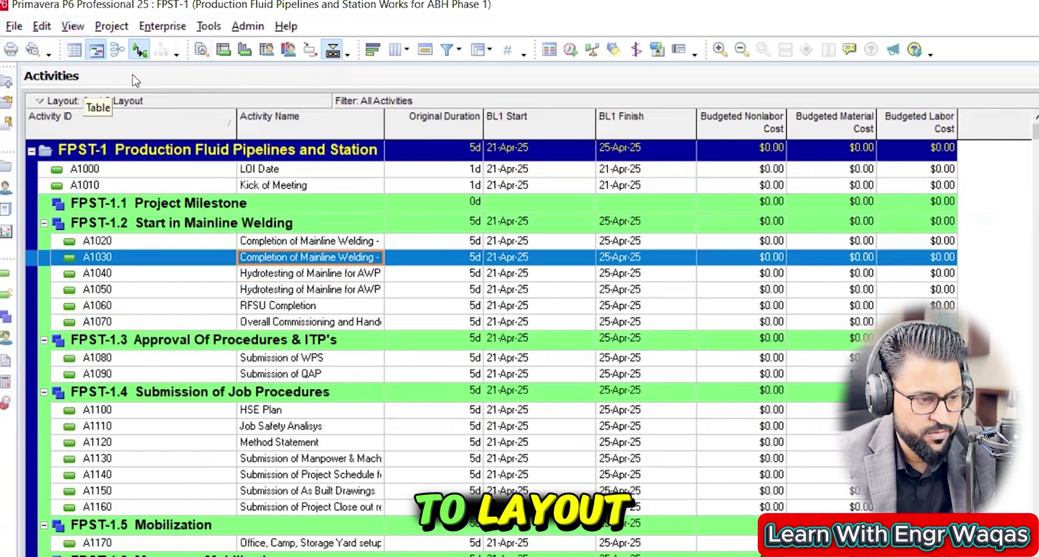
Switch the activity view to the saved Planning Basic Layout_1 and close the layout list
left_click(101, 28)
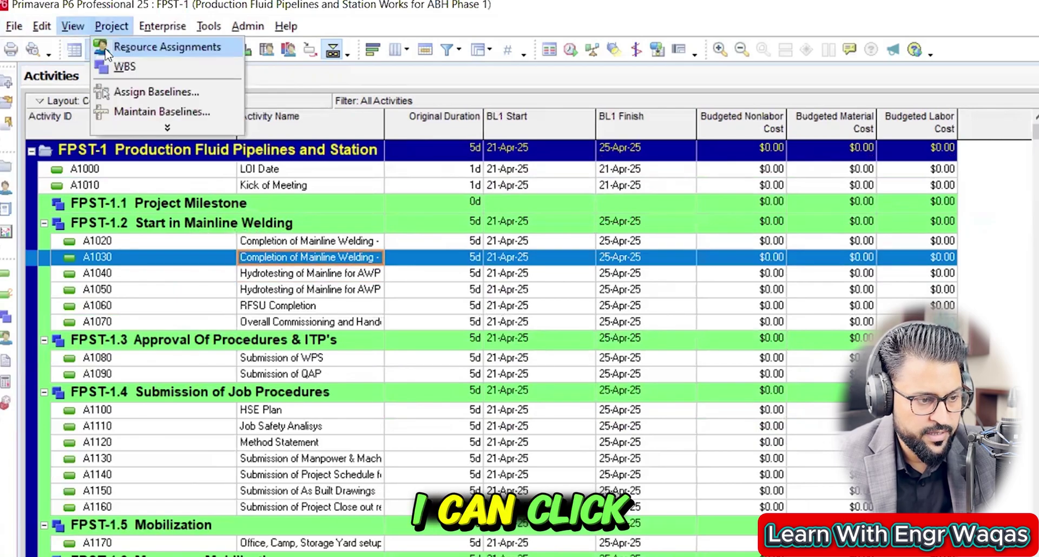
mouse_move(75, 33)
mouse_move(98, 57)
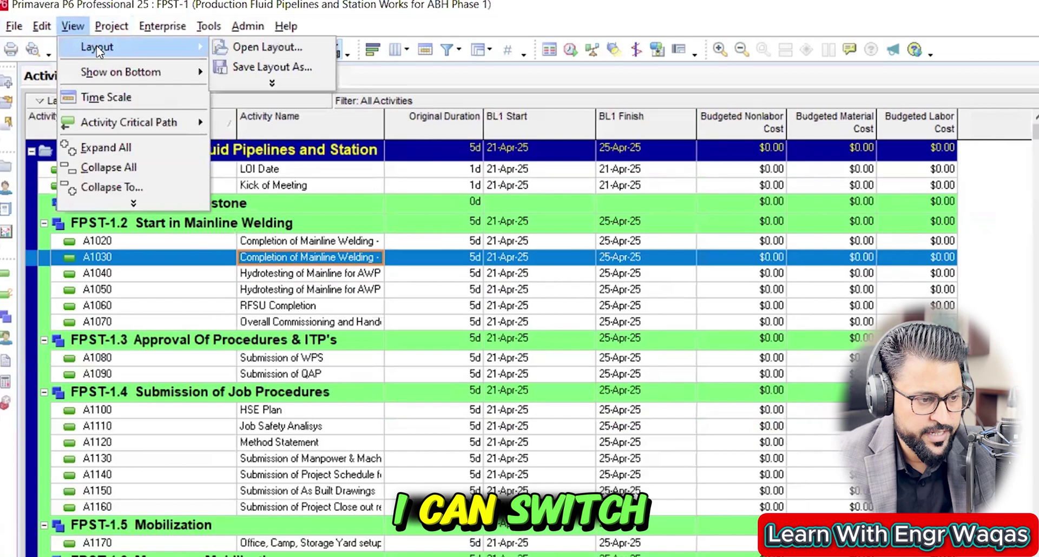
left_click(249, 48)
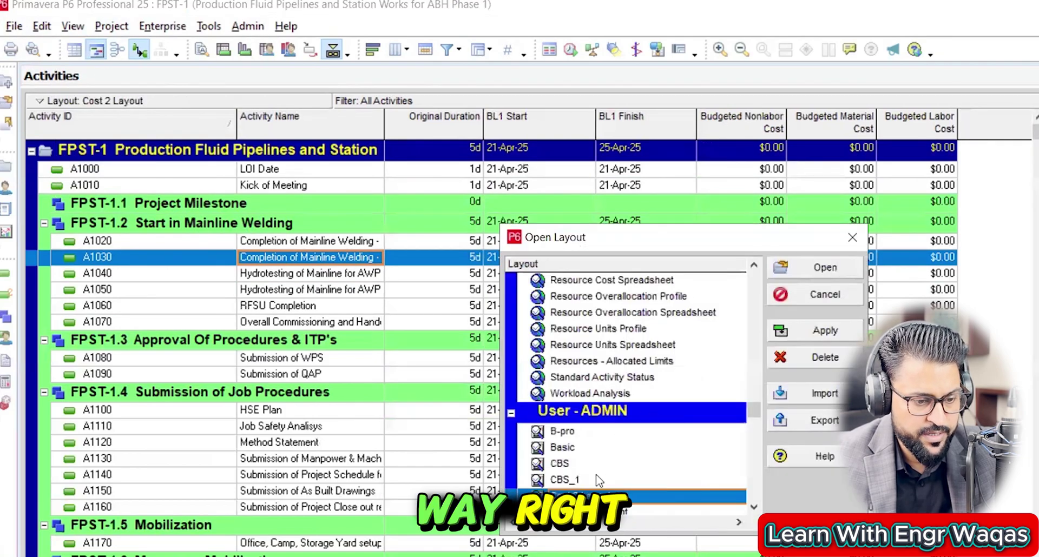
scroll(610, 481, "down", 1)
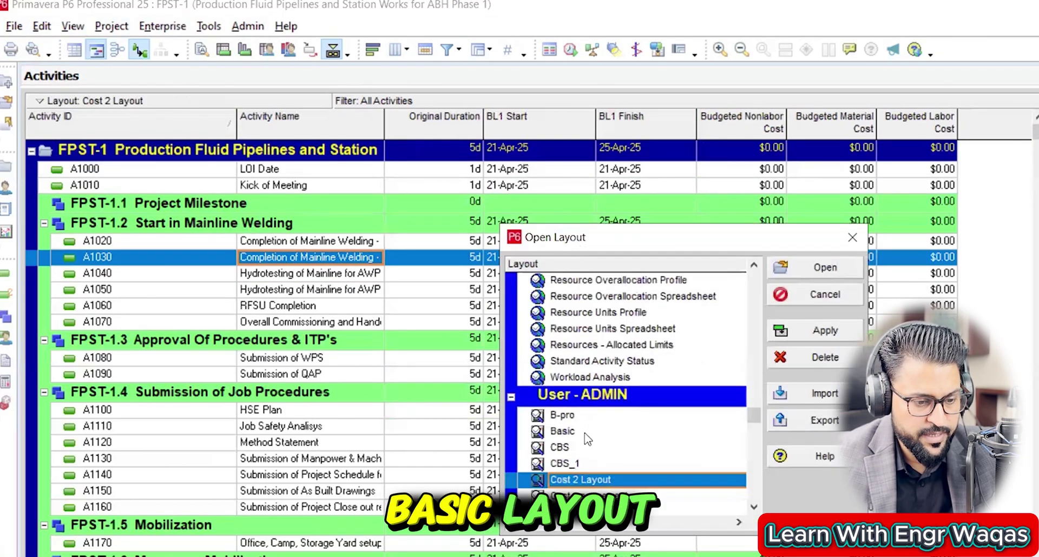
scroll(587, 440, "down", 5)
left_click(619, 459)
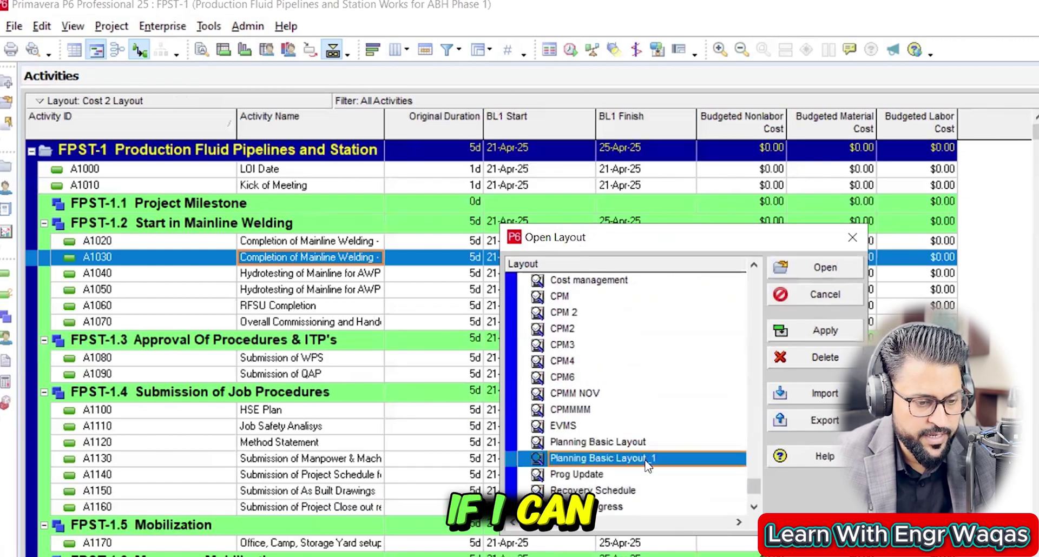
left_click(815, 331)
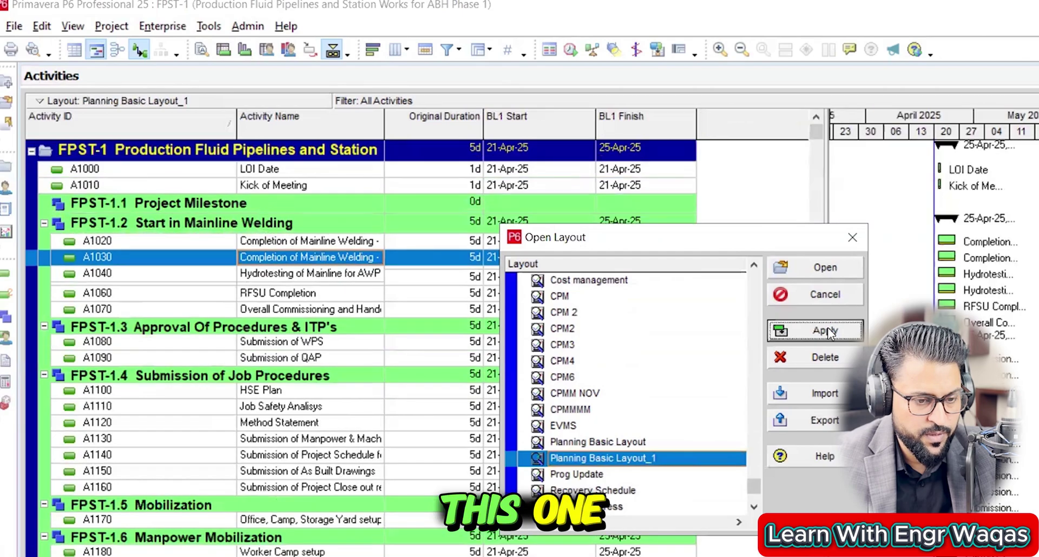
left_click(852, 238)
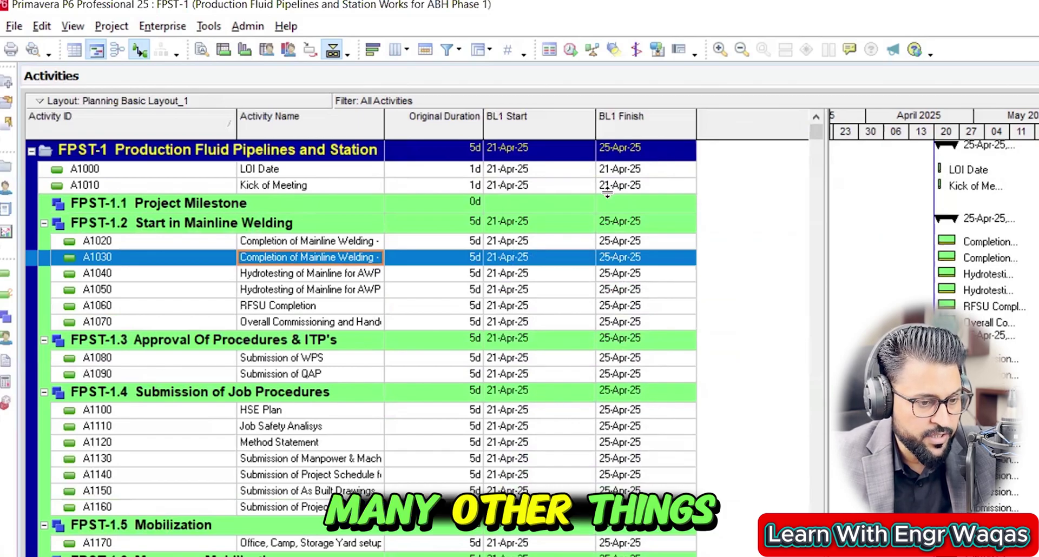
Switch the activity view to the saved Cost 2 Layout and close the layout list
left_click(73, 26)
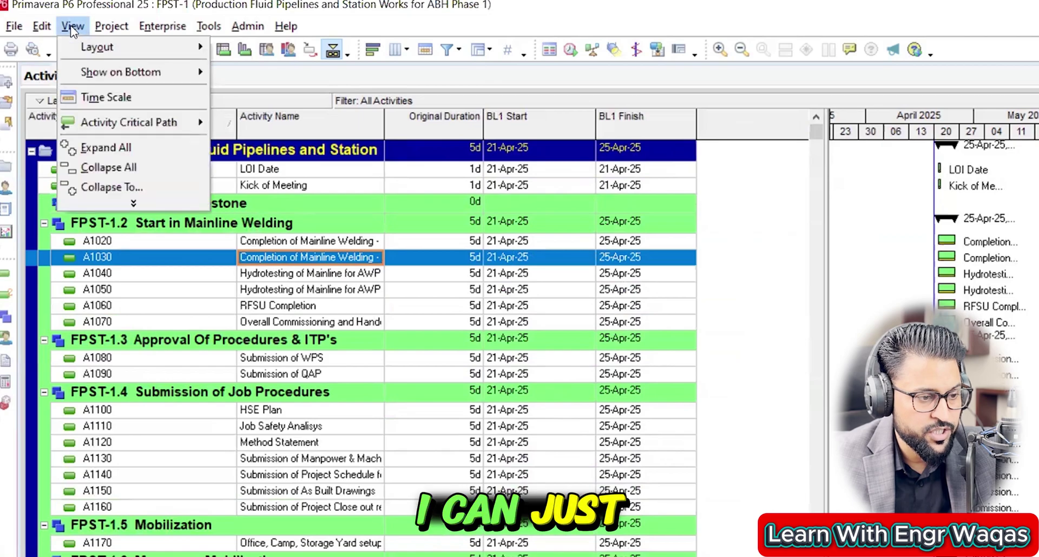
mouse_move(83, 45)
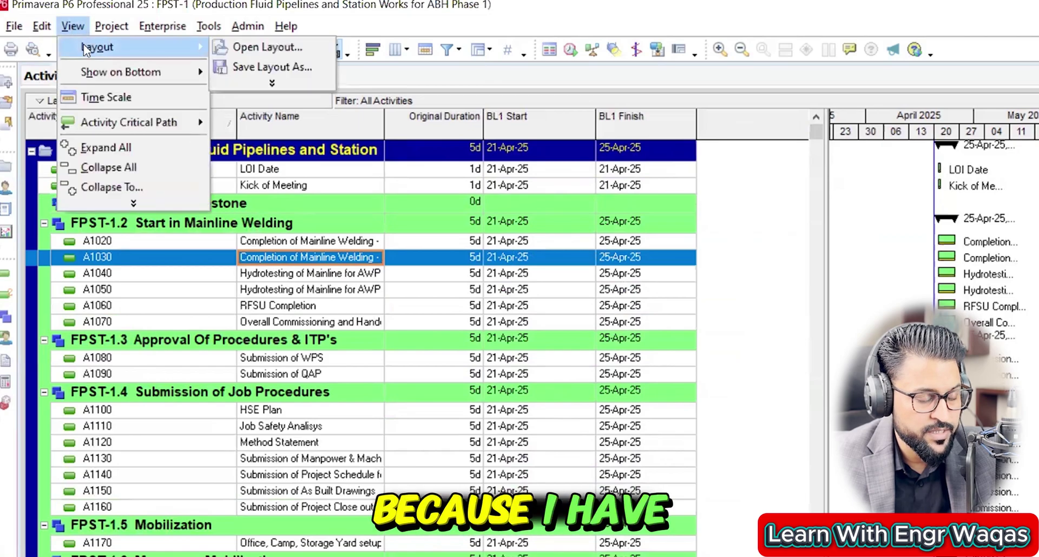
left_click(242, 50)
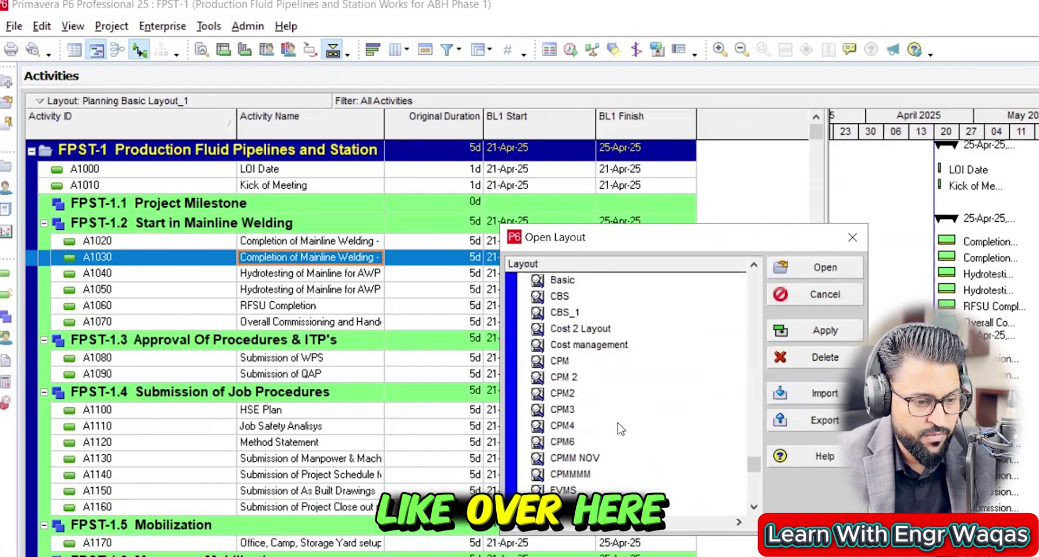
left_click(609, 327)
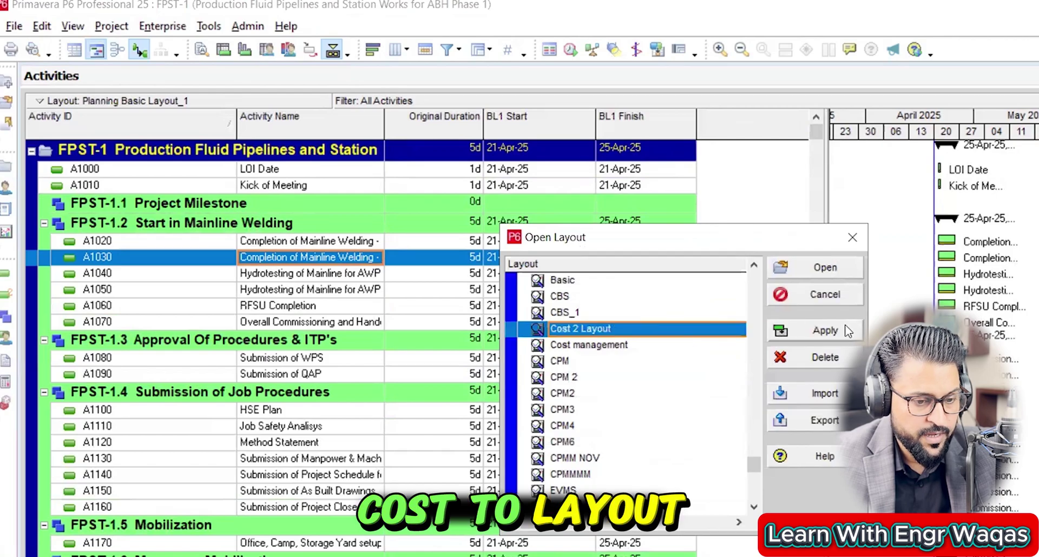
left_click(824, 330)
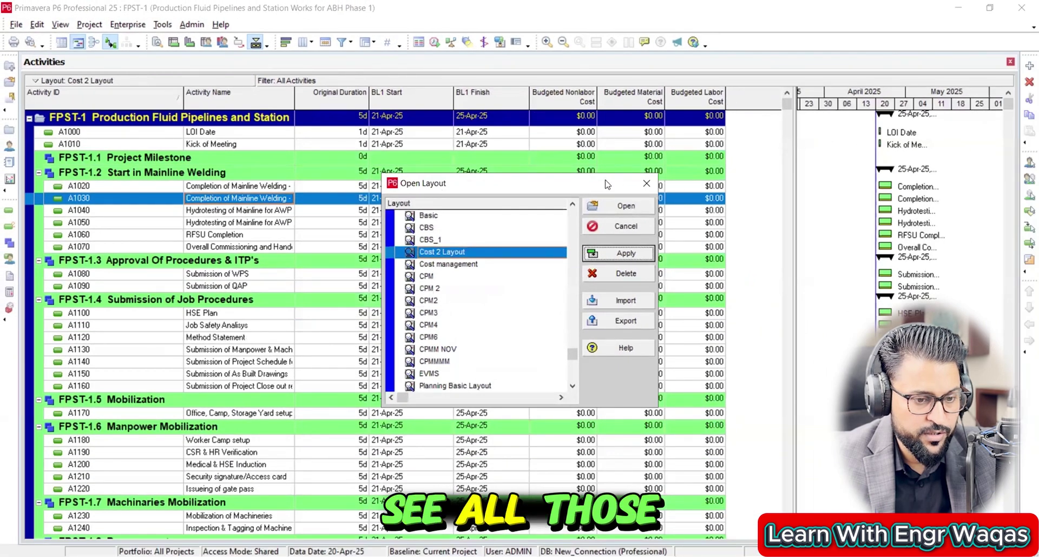
left_click(643, 184)
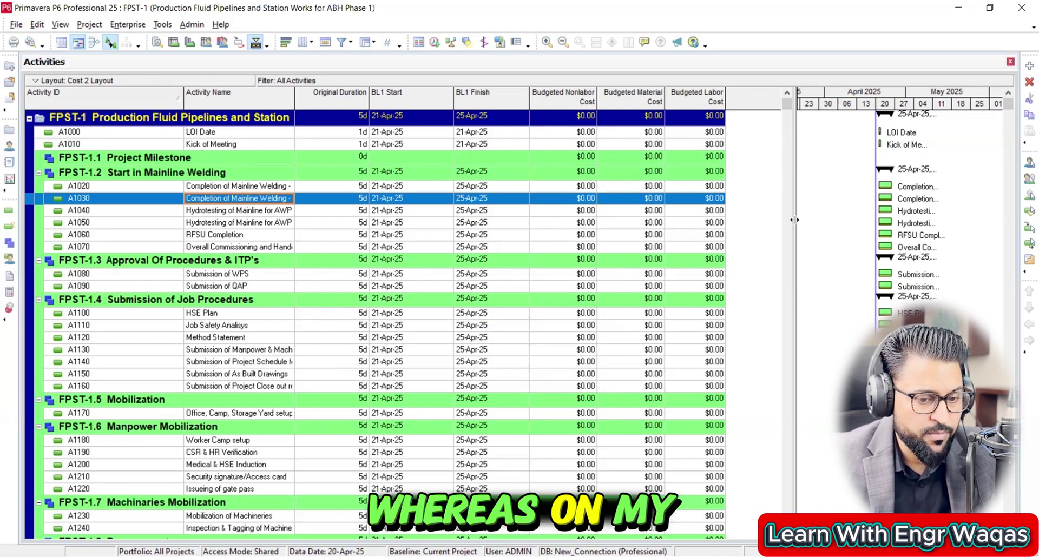
Narrow the activity table until it ends at the BL1 Finish column, giving the Gantt chart more room
left_click_drag(794, 219, 763, 219)
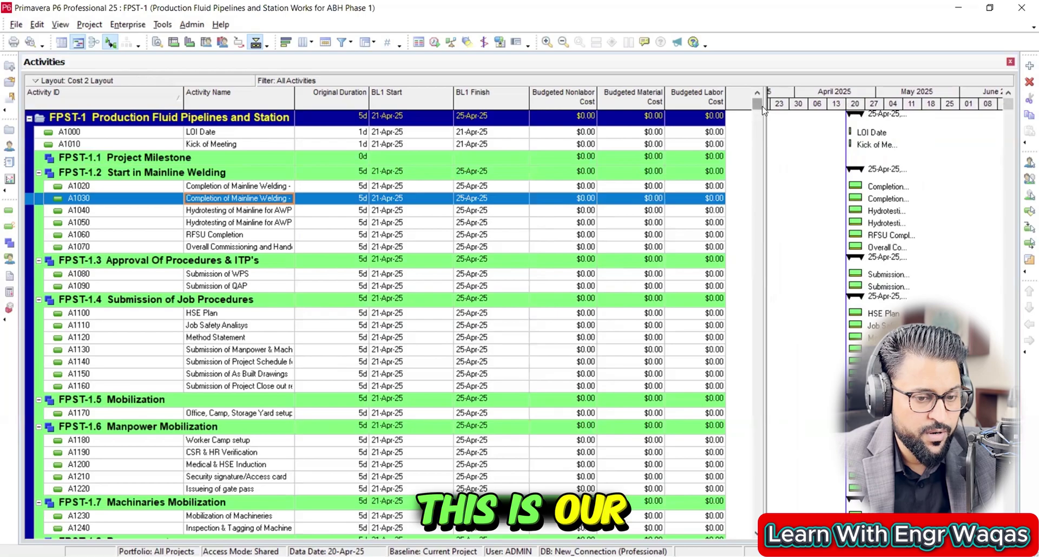
left_click_drag(763, 114, 509, 114)
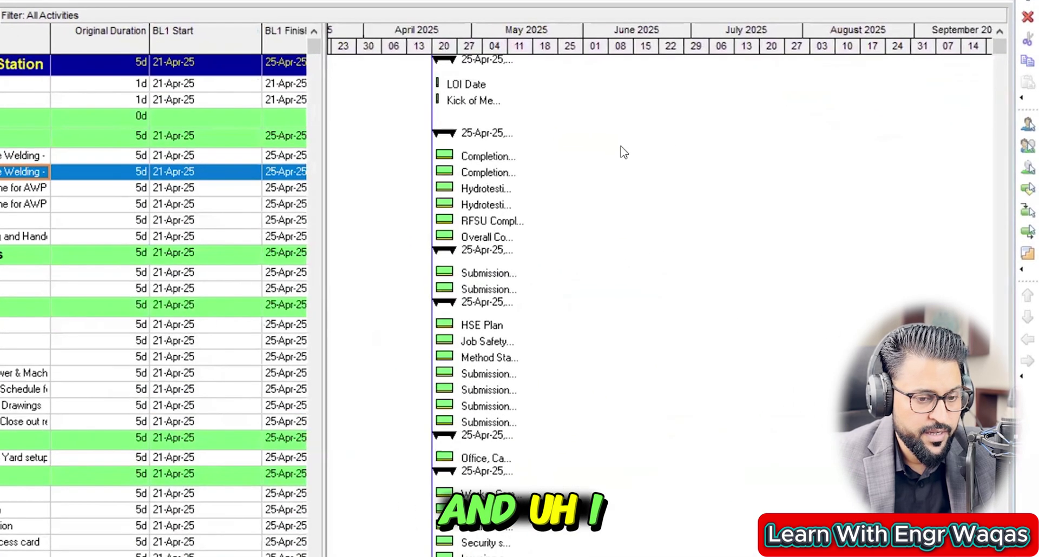
Apply PS - Earliest Project Start as the Gantt chart's timescale start and close the timescale settings
left_click(697, 169)
right_click(697, 169)
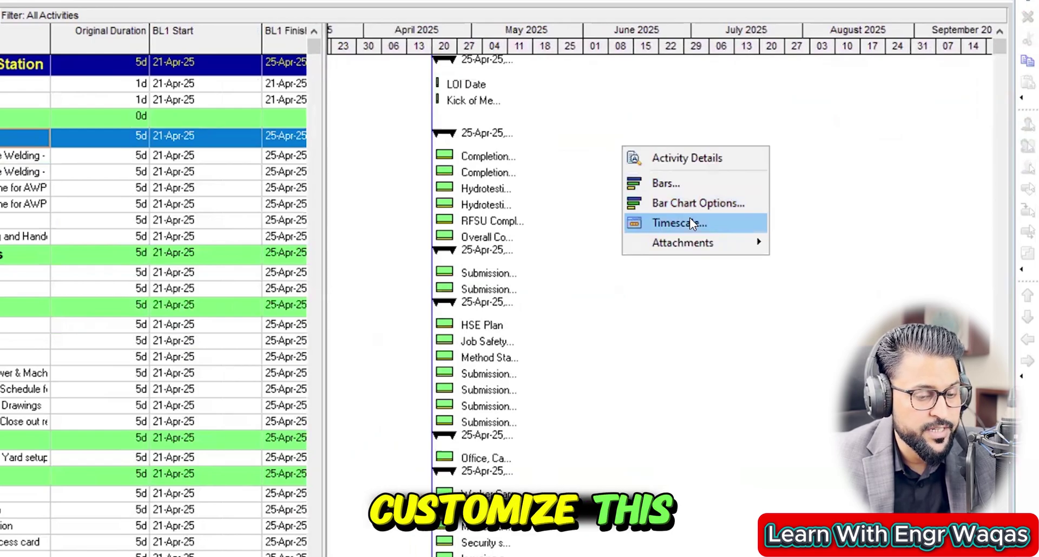
left_click(689, 222)
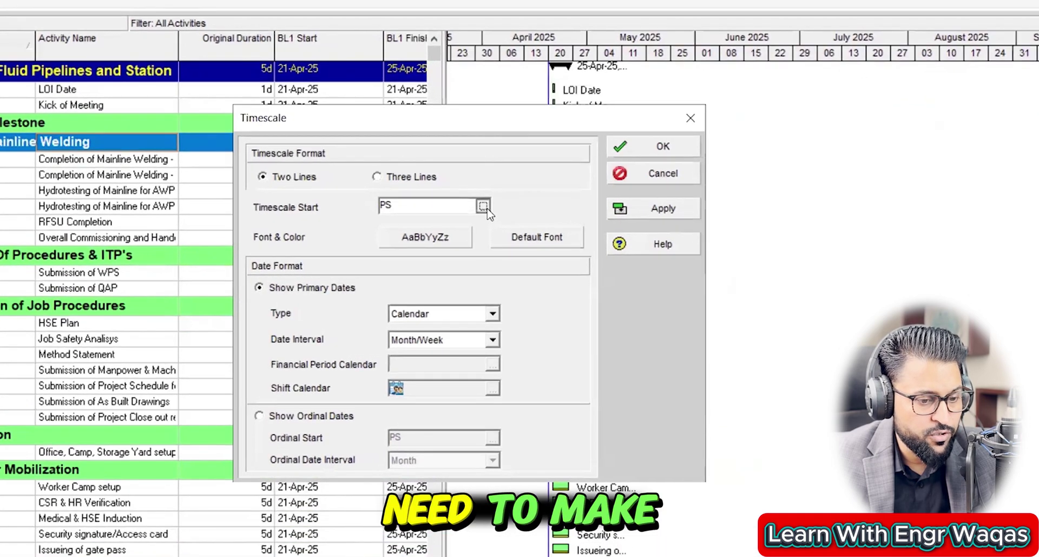
left_click(532, 224)
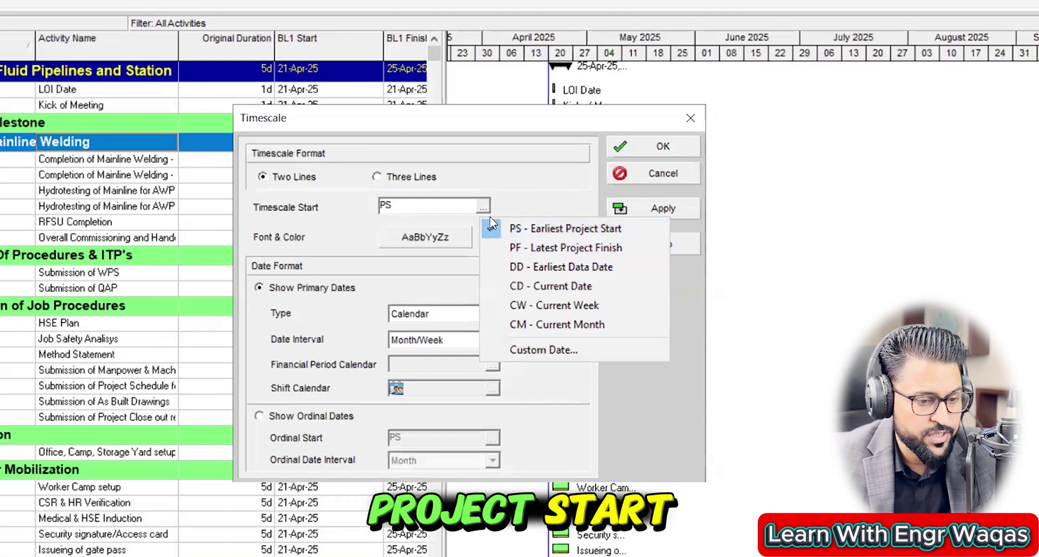
left_click(649, 208)
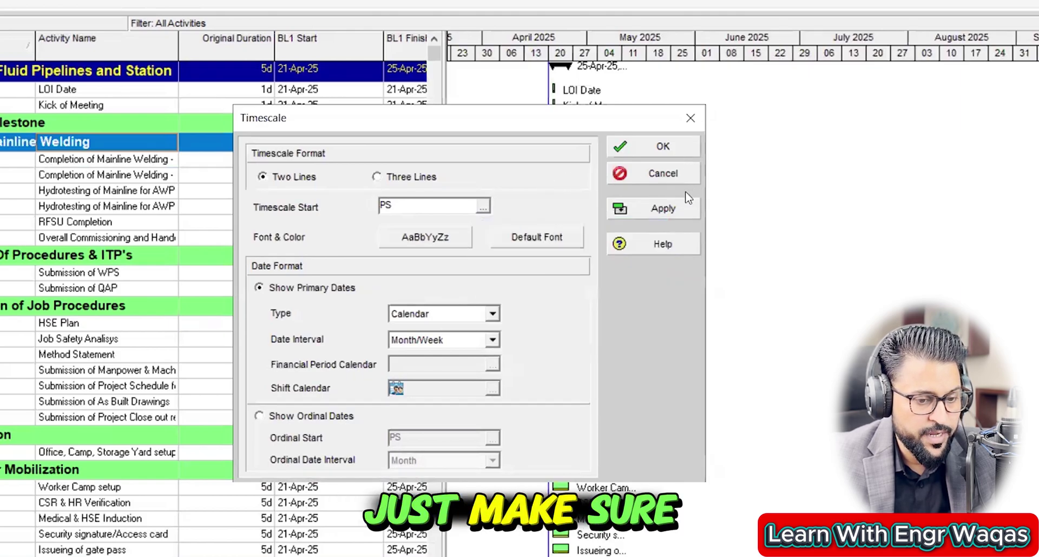
left_click(652, 209)
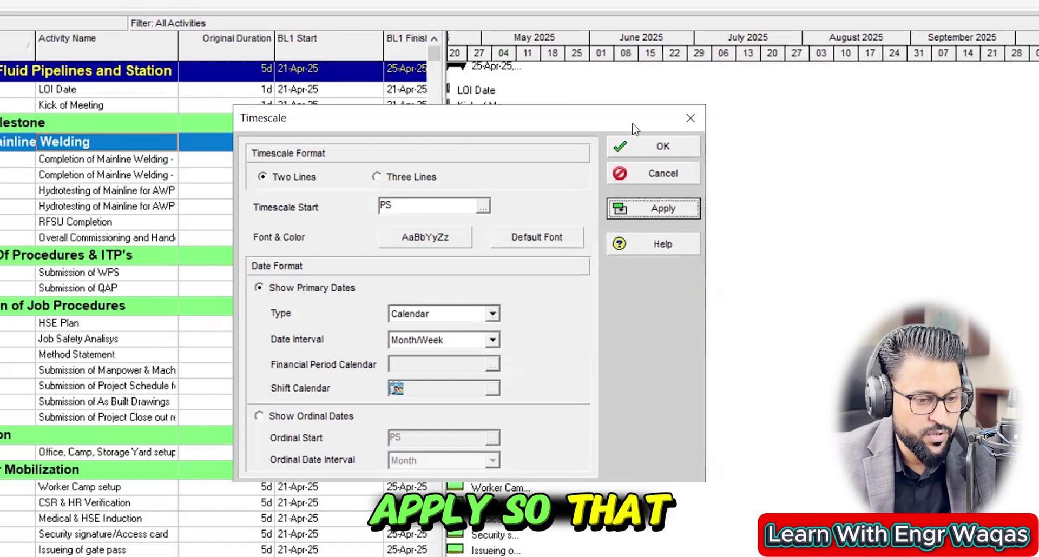
left_click_drag(319, 130, 2, 134)
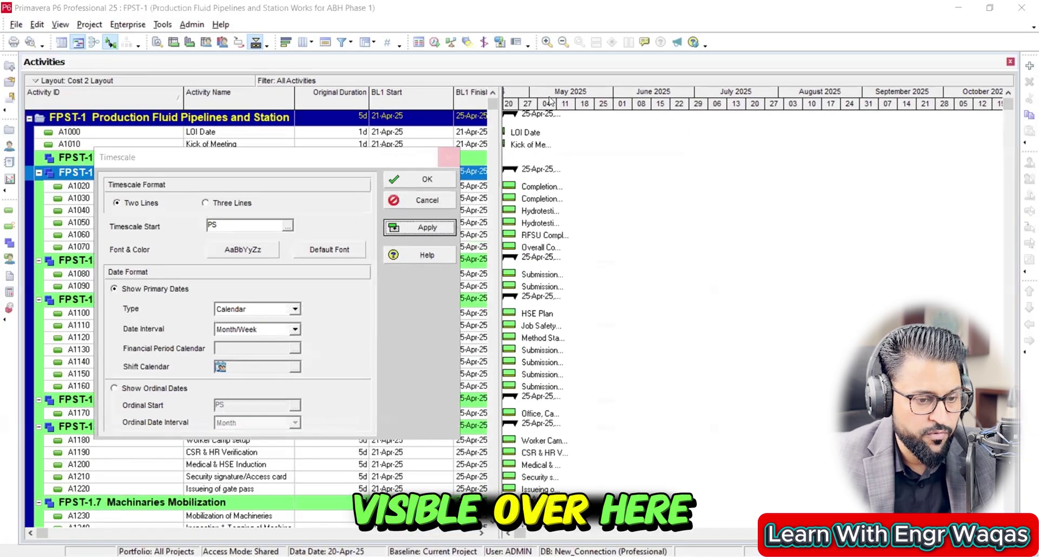
left_click(449, 158)
Shift the Gantt chart's visible period back to late 2024 and return it to the activity bars in April 2025
left_click_drag(549, 100, 890, 103)
left_click_drag(509, 103, 710, 109)
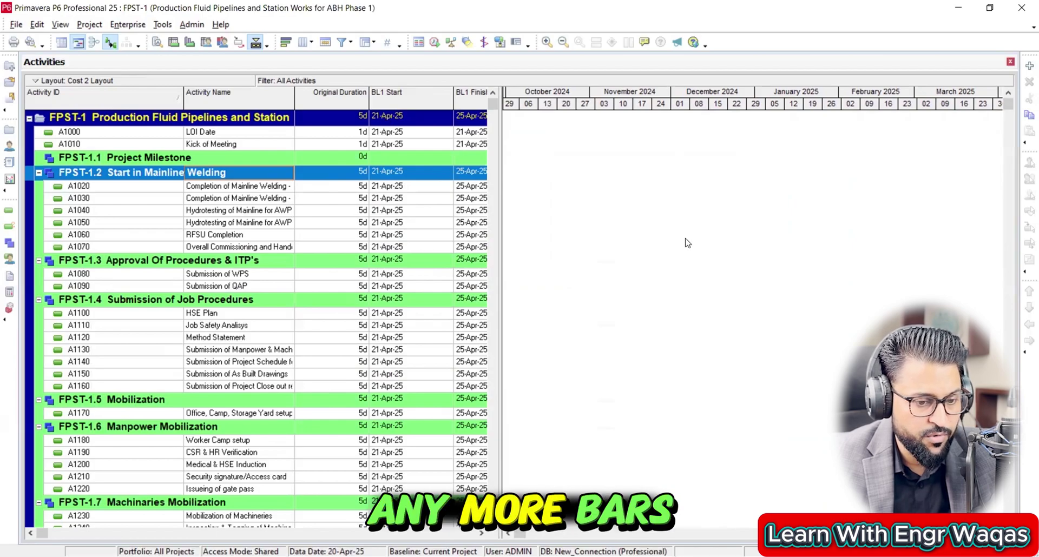
left_click_drag(820, 97, 491, 98)
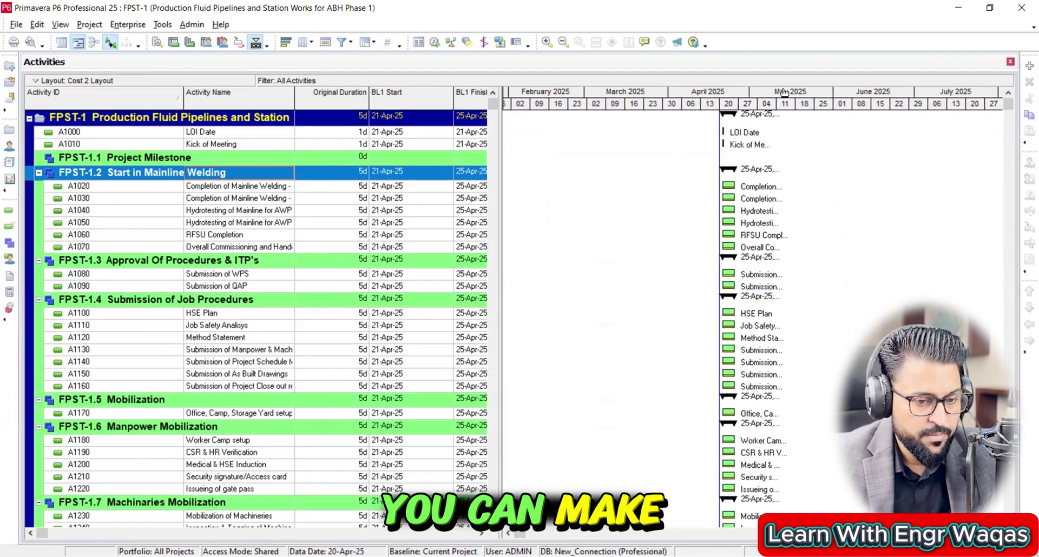
left_click_drag(783, 95, 660, 97)
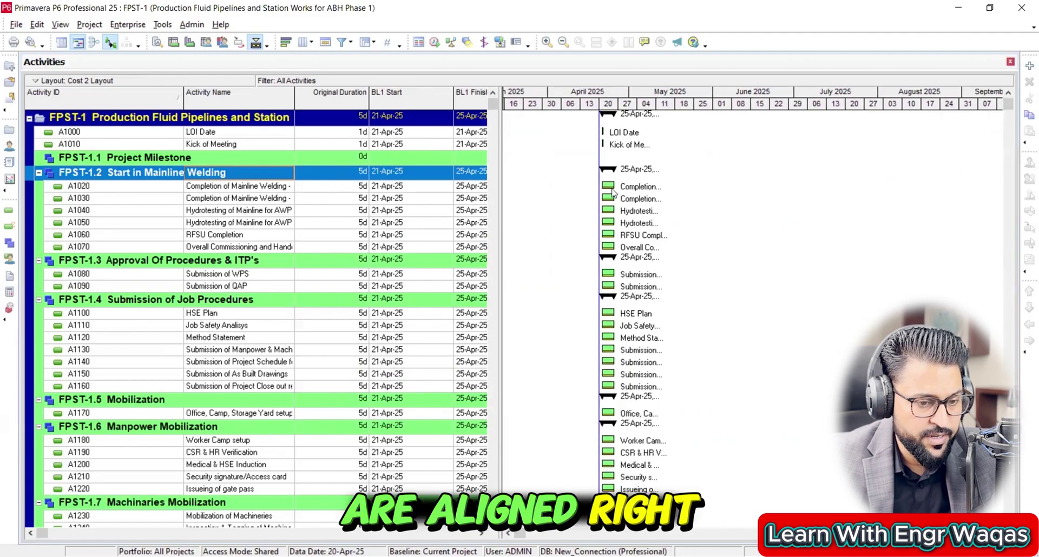
Set the Gantt timescale to the Calendar type with a Quarter/Financial Period date interval and apply it
right_click(790, 199)
left_click(817, 255)
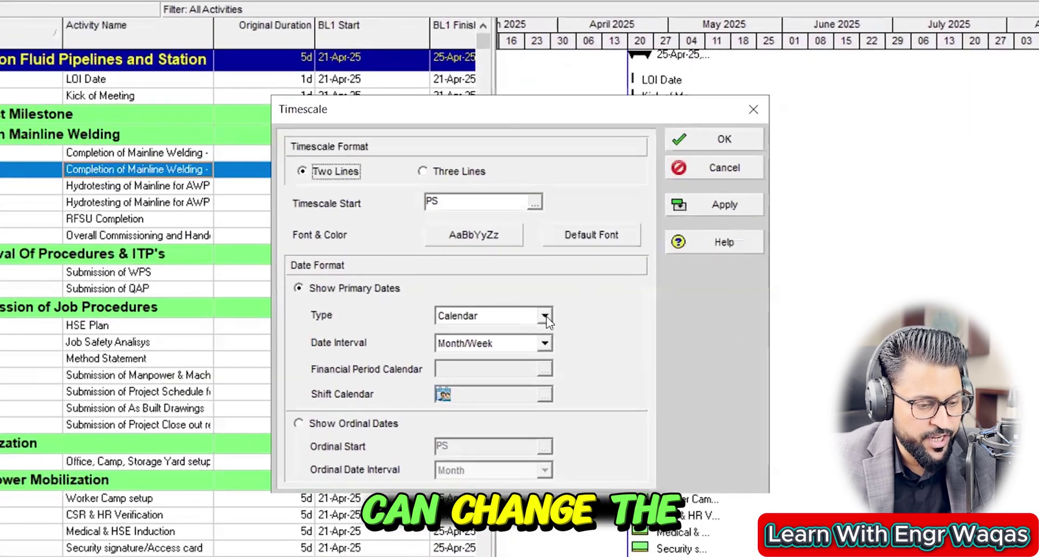
left_click(539, 306)
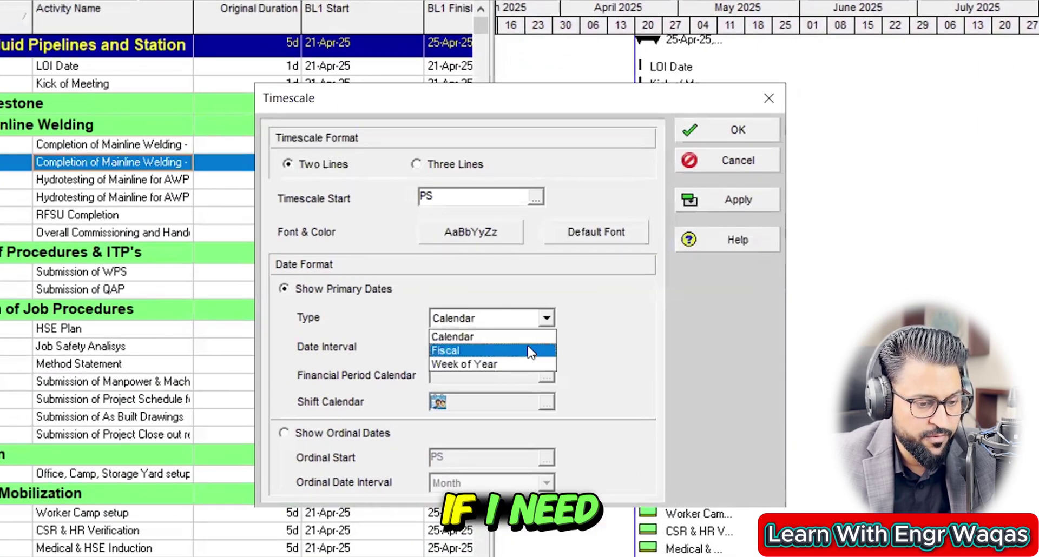
left_click(453, 337)
left_click(546, 347)
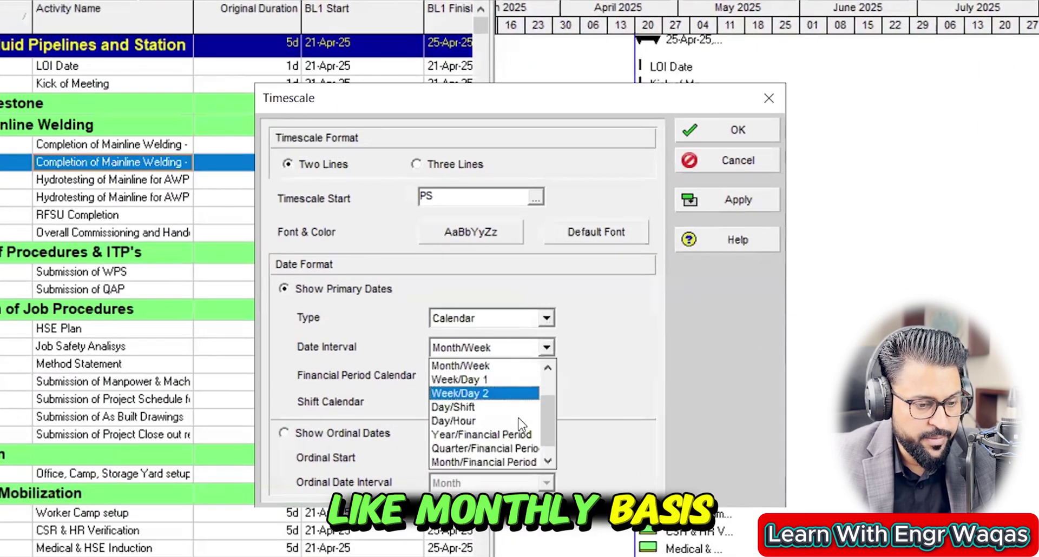
left_click(518, 451)
left_click(748, 200)
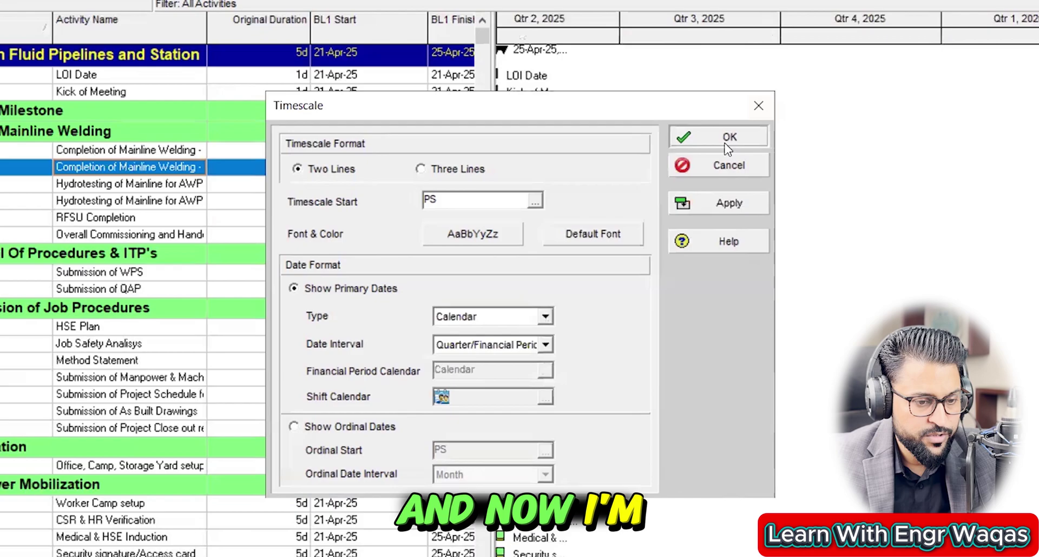
left_click(736, 130)
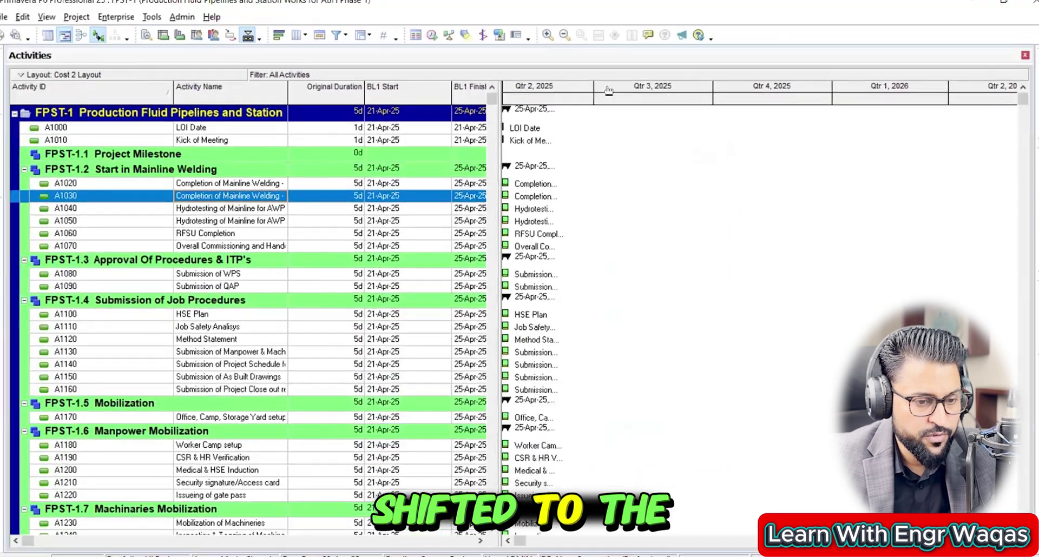